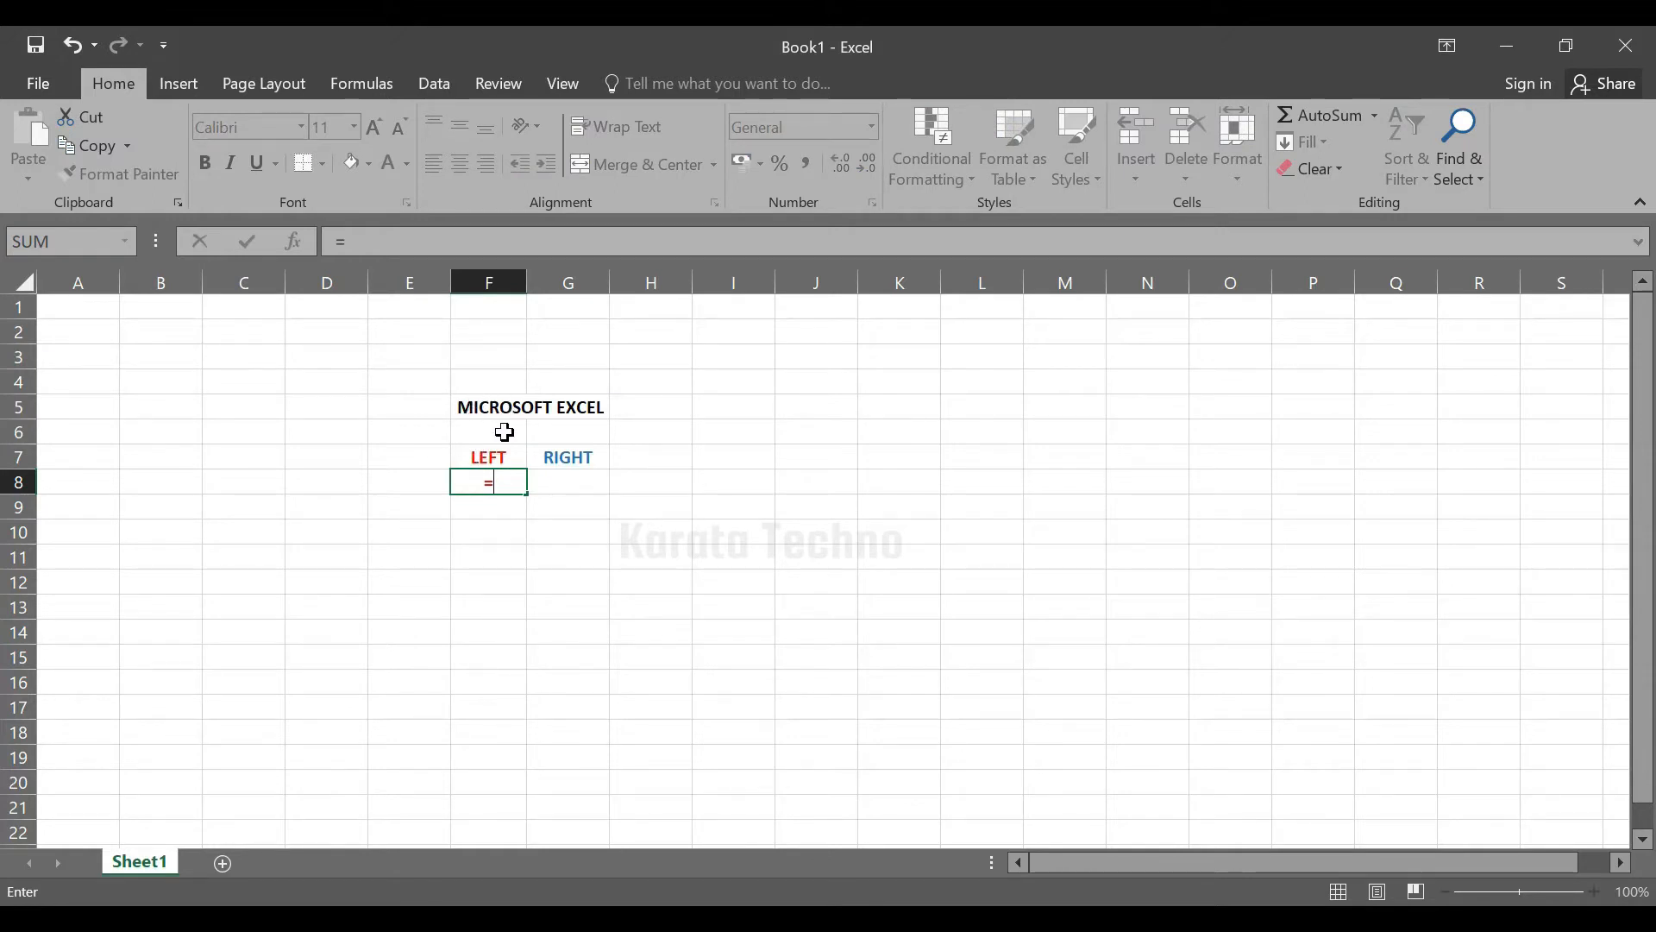
- Complete the formula =LEFT(F5;5) in cell F8 to extract the first five characters of the MICROSOFT EXCEL text
{"action": "left_click", "coordinate": [514, 474]}
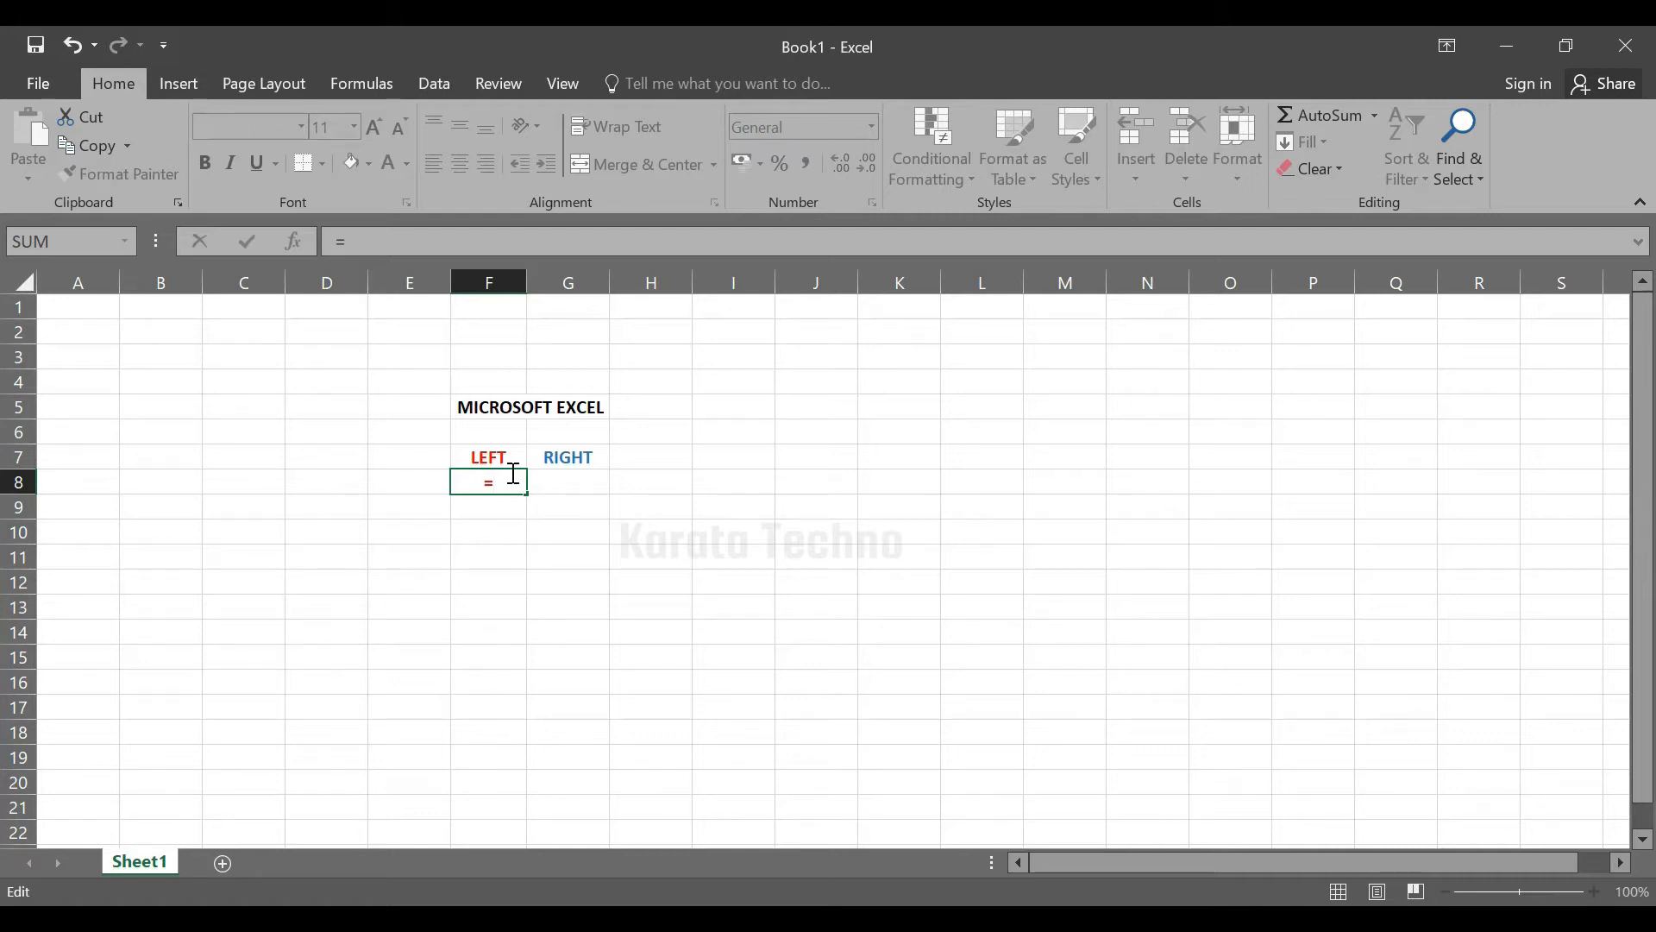
{"action": "type", "text": "LEFT("}
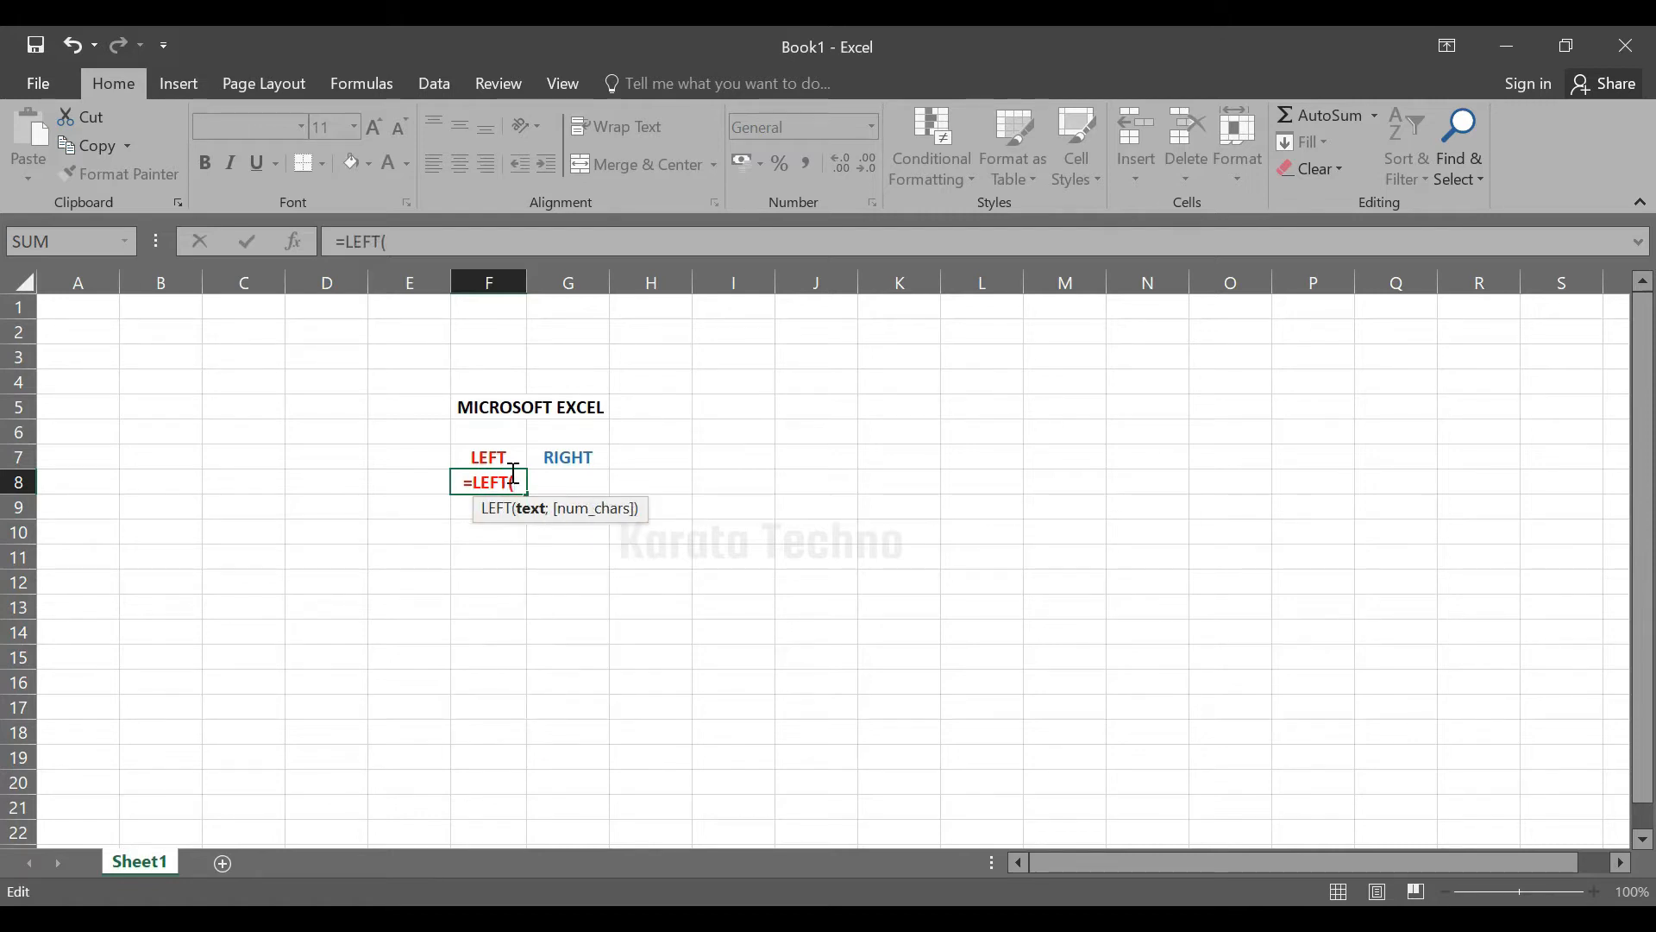
{"action": "left_click", "coordinate": [522, 423]}
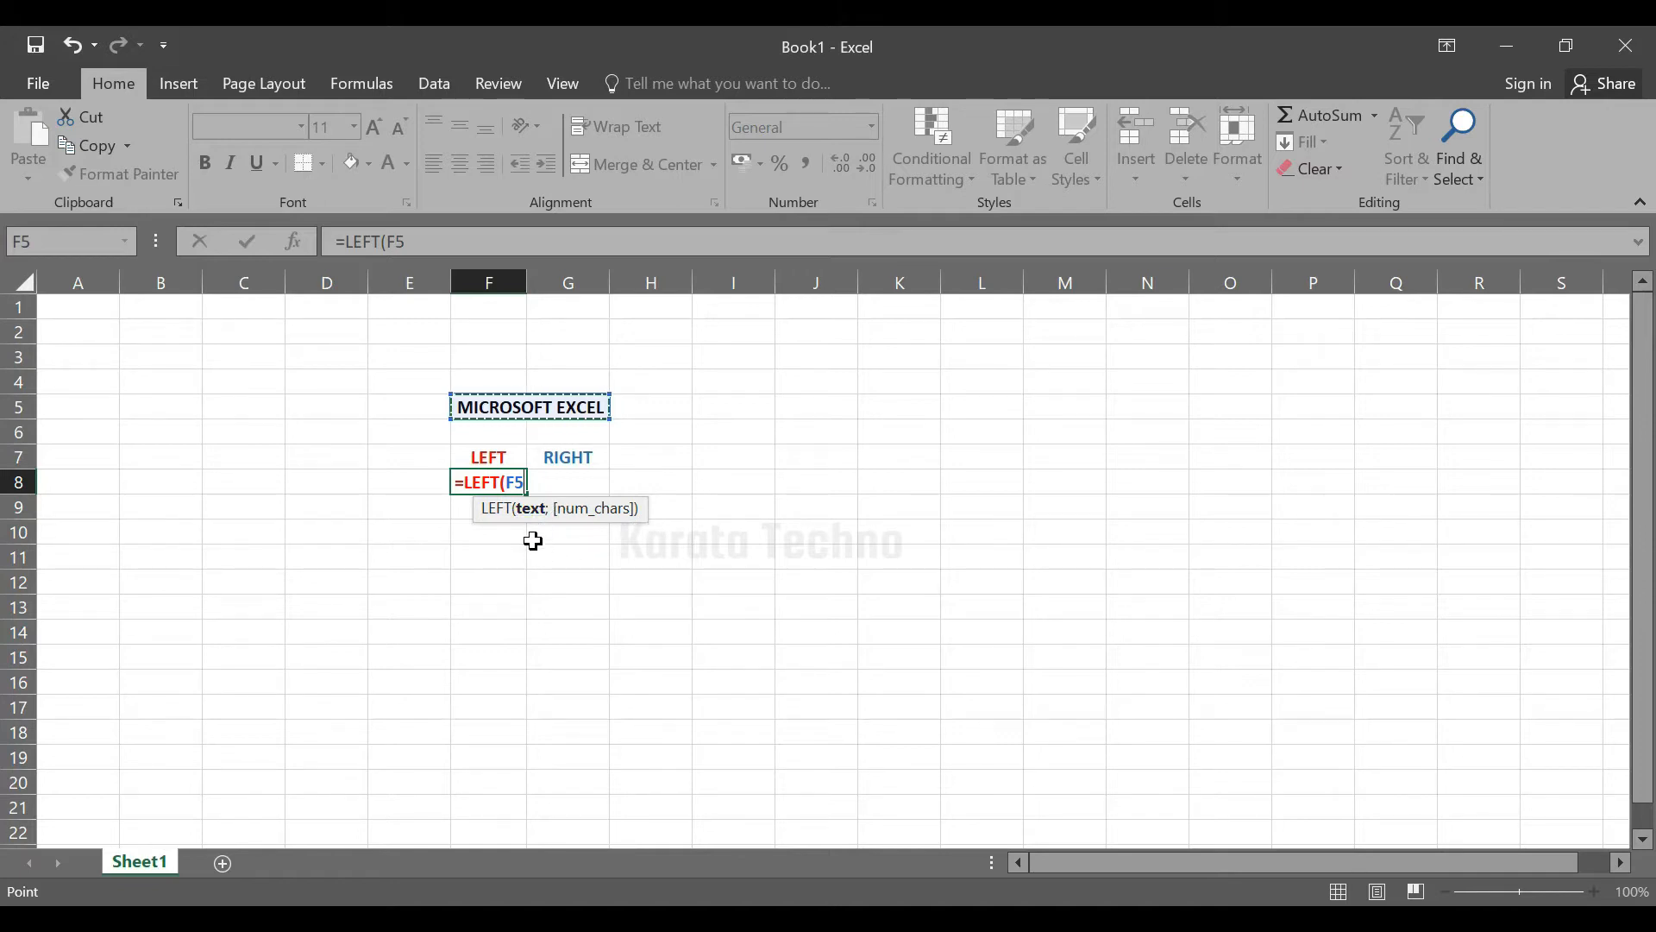
{"action": "type", "text": ";"}
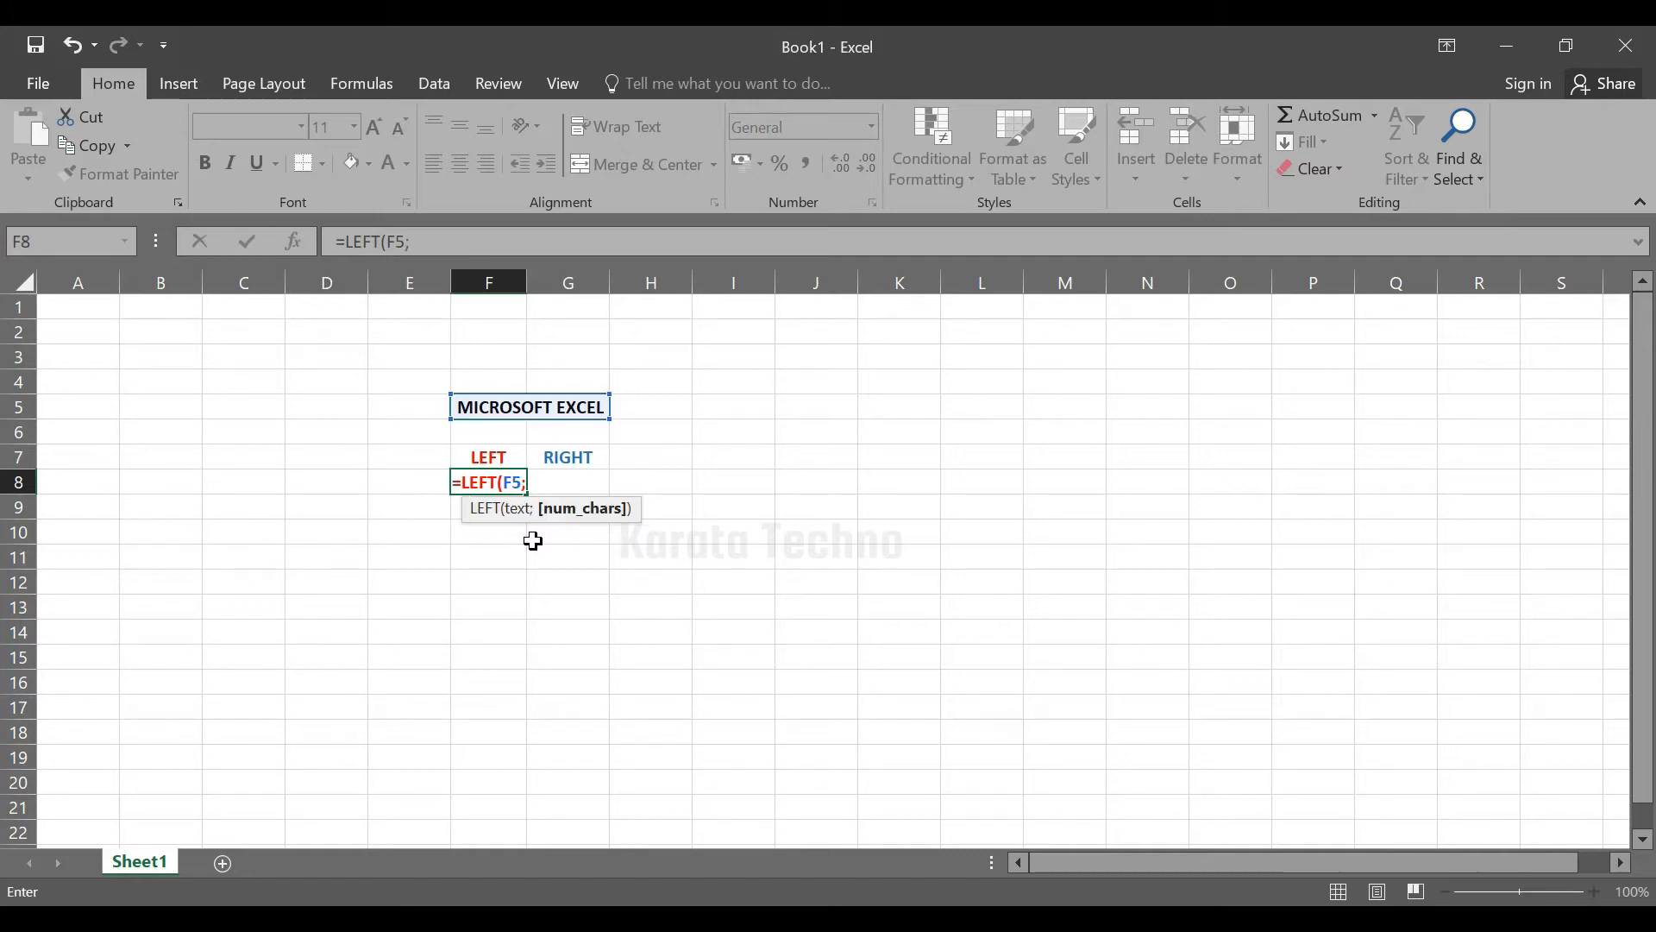
{"action": "type", "text": "5)"}
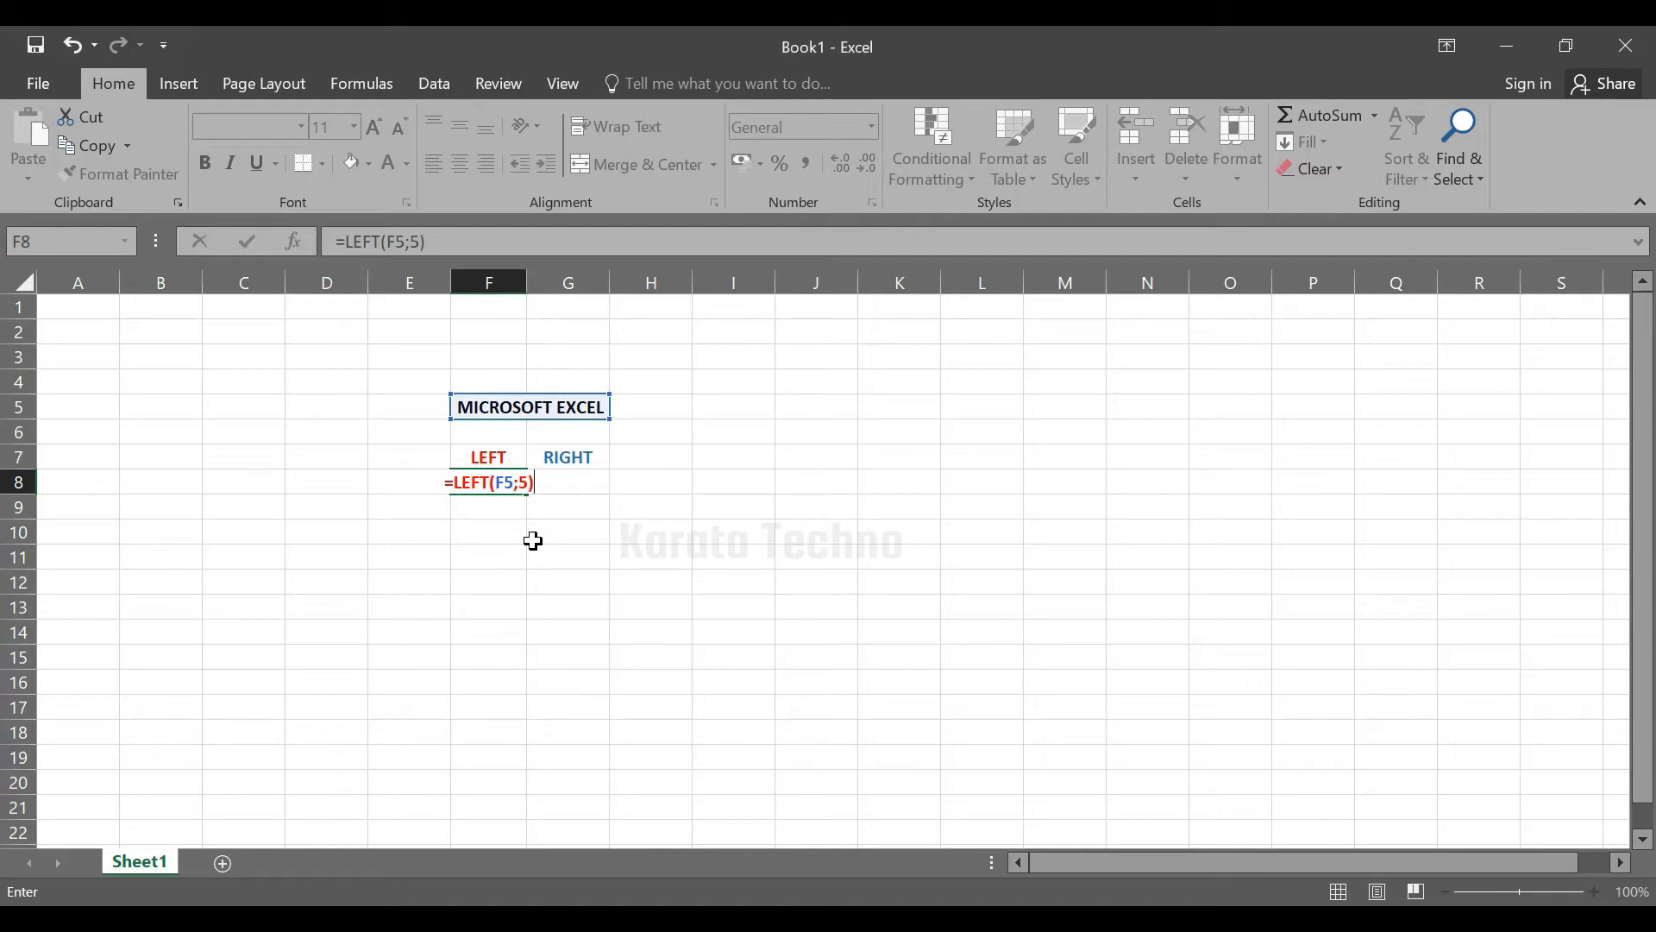
{"action": "key", "text": "Return"}
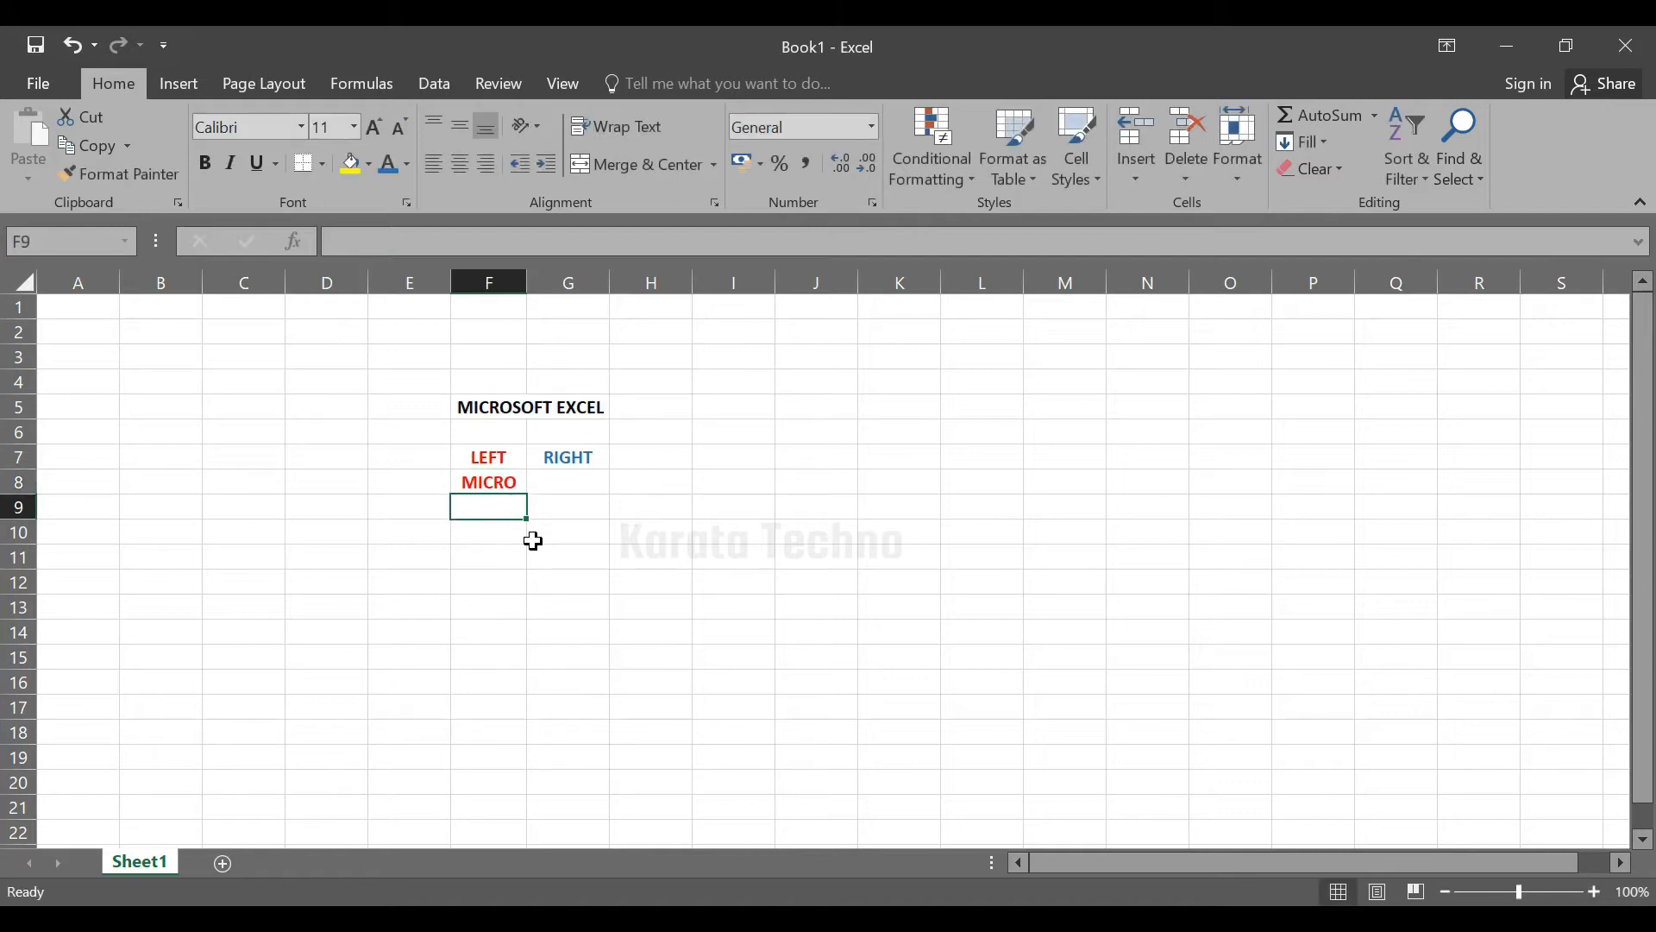
- Try to replace the semicolon with a comma as the argument separator in F8's LEFT formula
{"action": "left_click", "coordinate": [511, 483]}
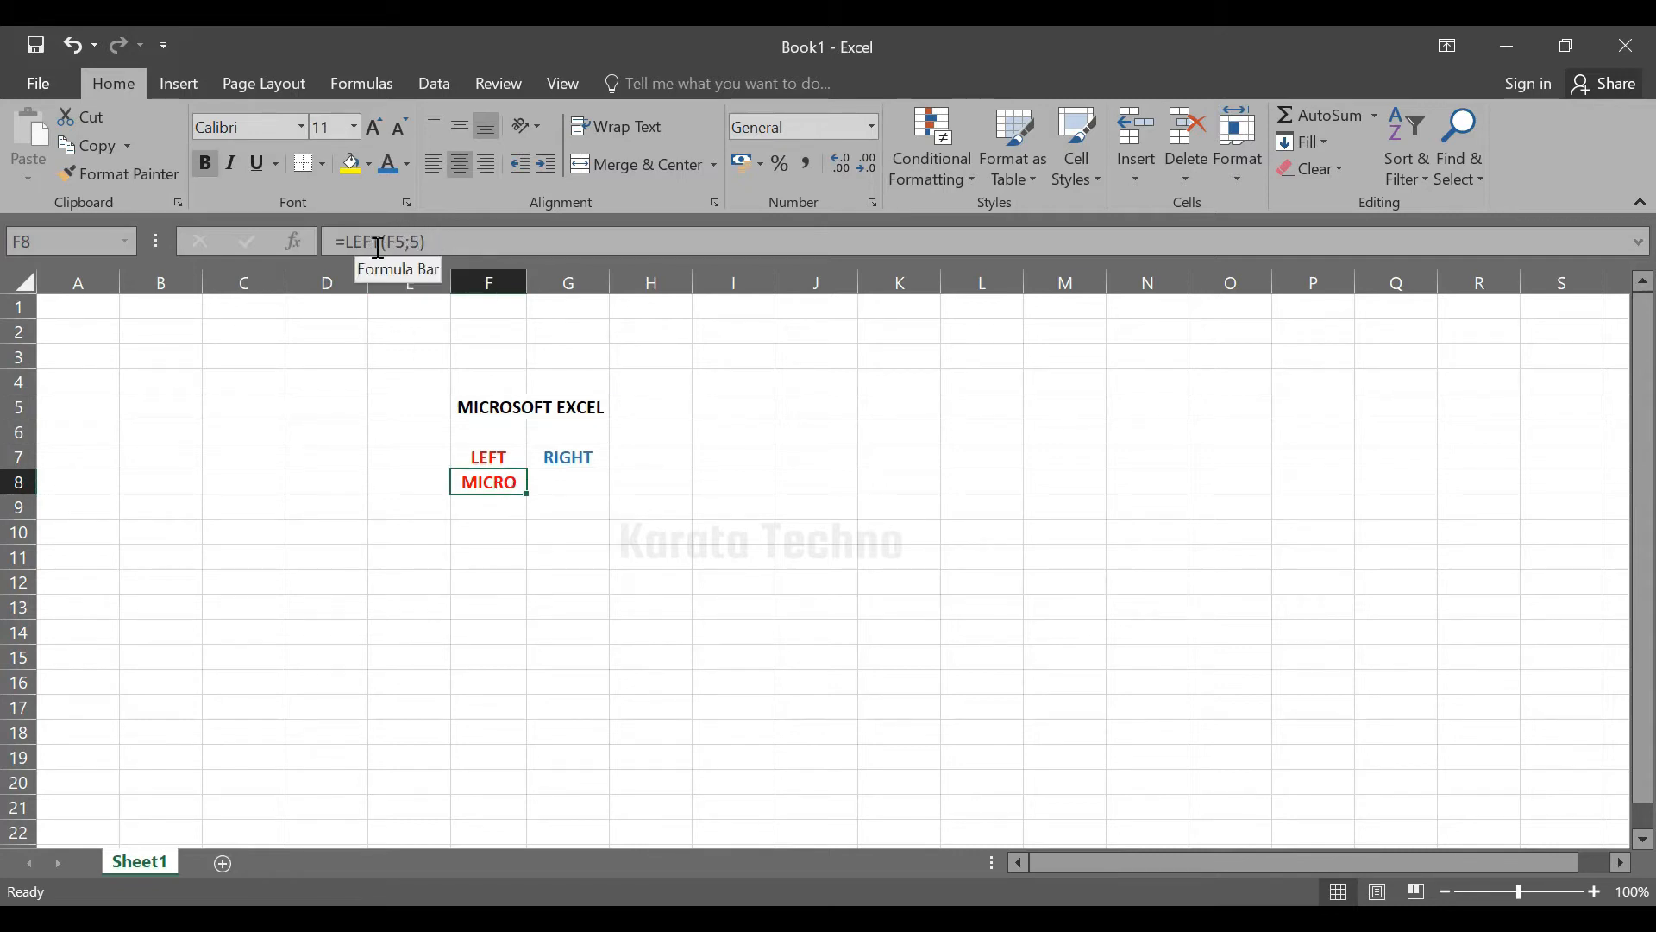
{"action": "double_click", "coordinate": [483, 479]}
{"action": "key", "text": "Left"}
{"action": "key", "text": "Left"}
{"action": "key", "text": "BackSpace"}
{"action": "type", "text": ","}
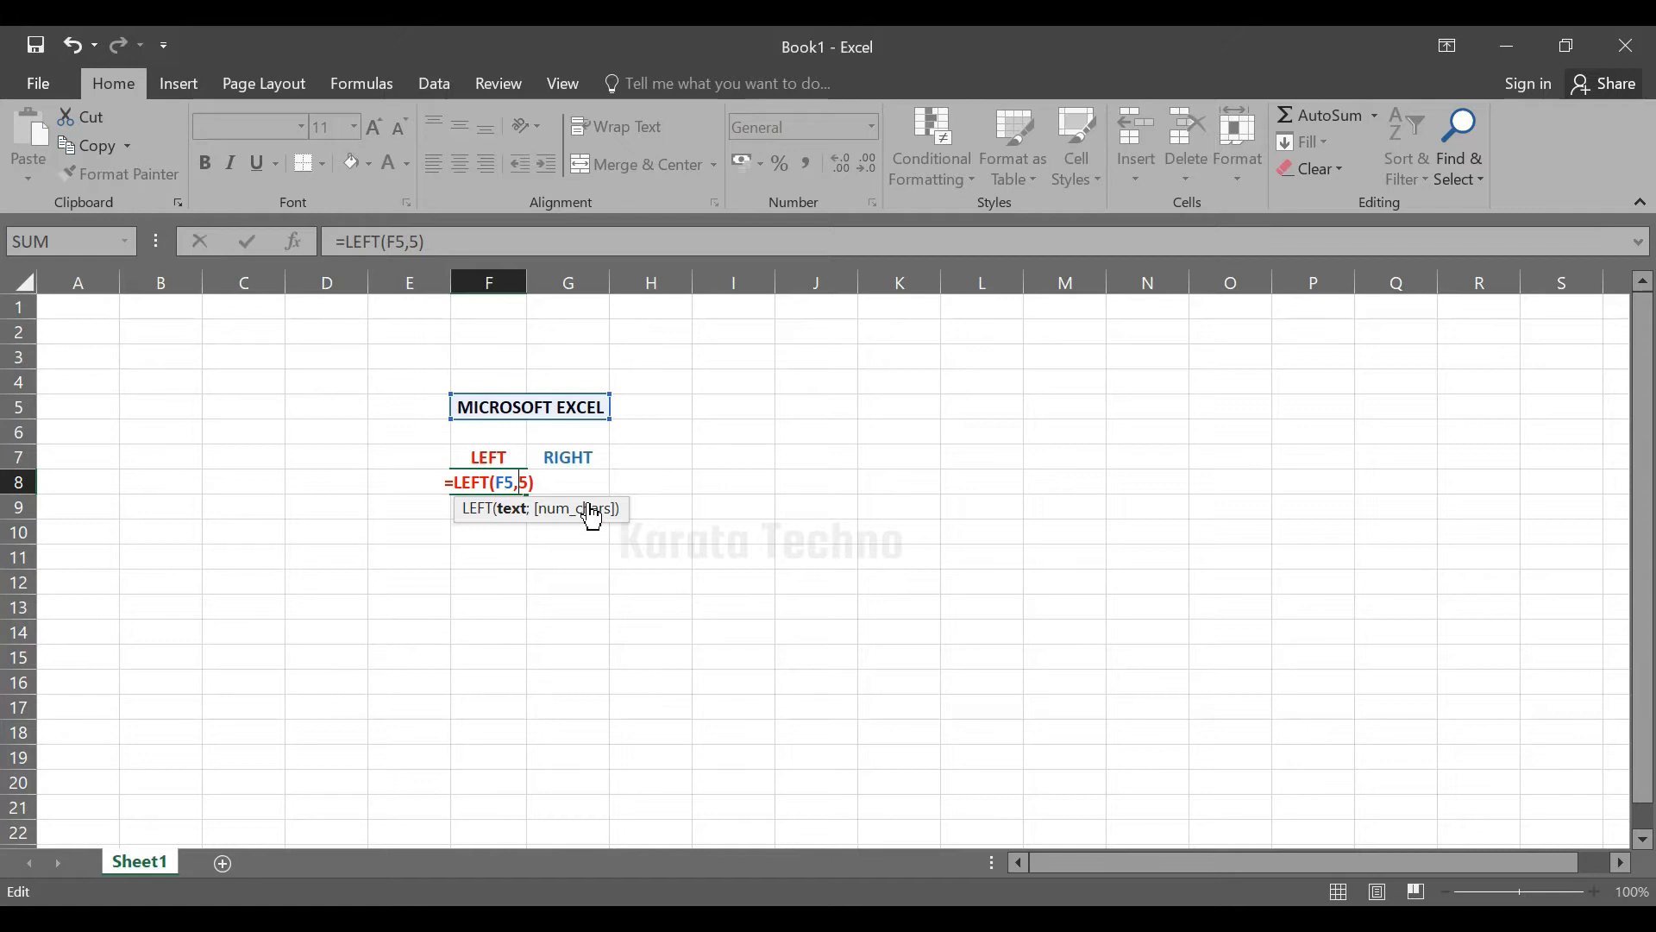
{"action": "key", "text": "Return"}
{"action": "key", "text": "Escape"}
{"action": "key", "text": "Escape"}
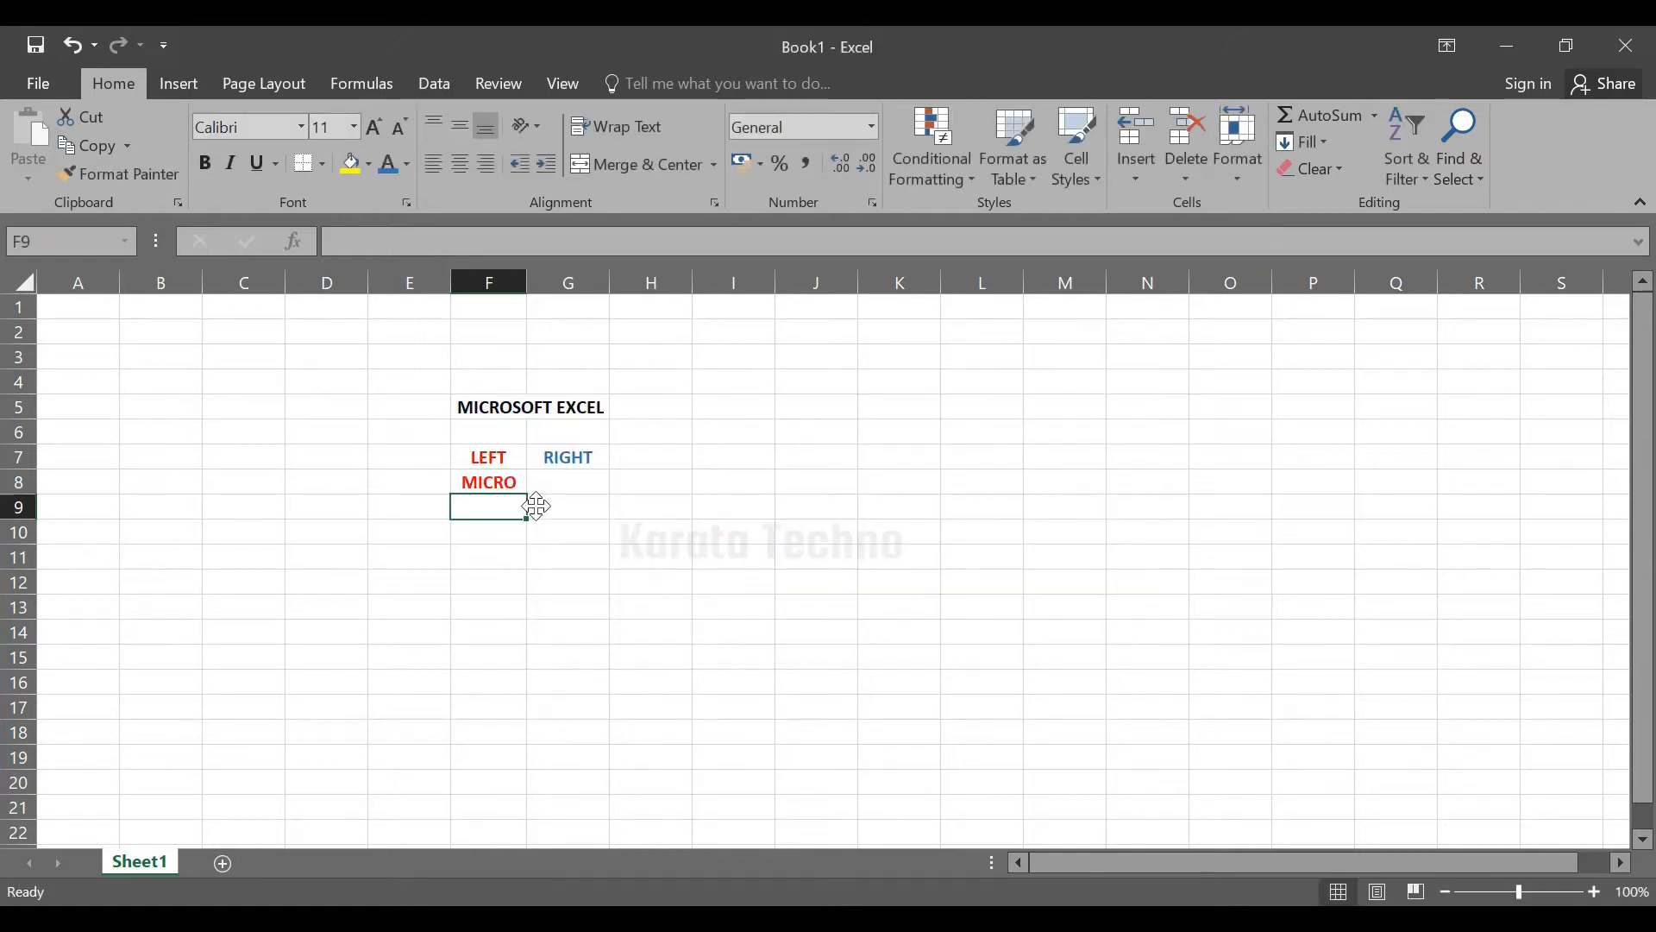
{"action": "left_click", "coordinate": [485, 478]}
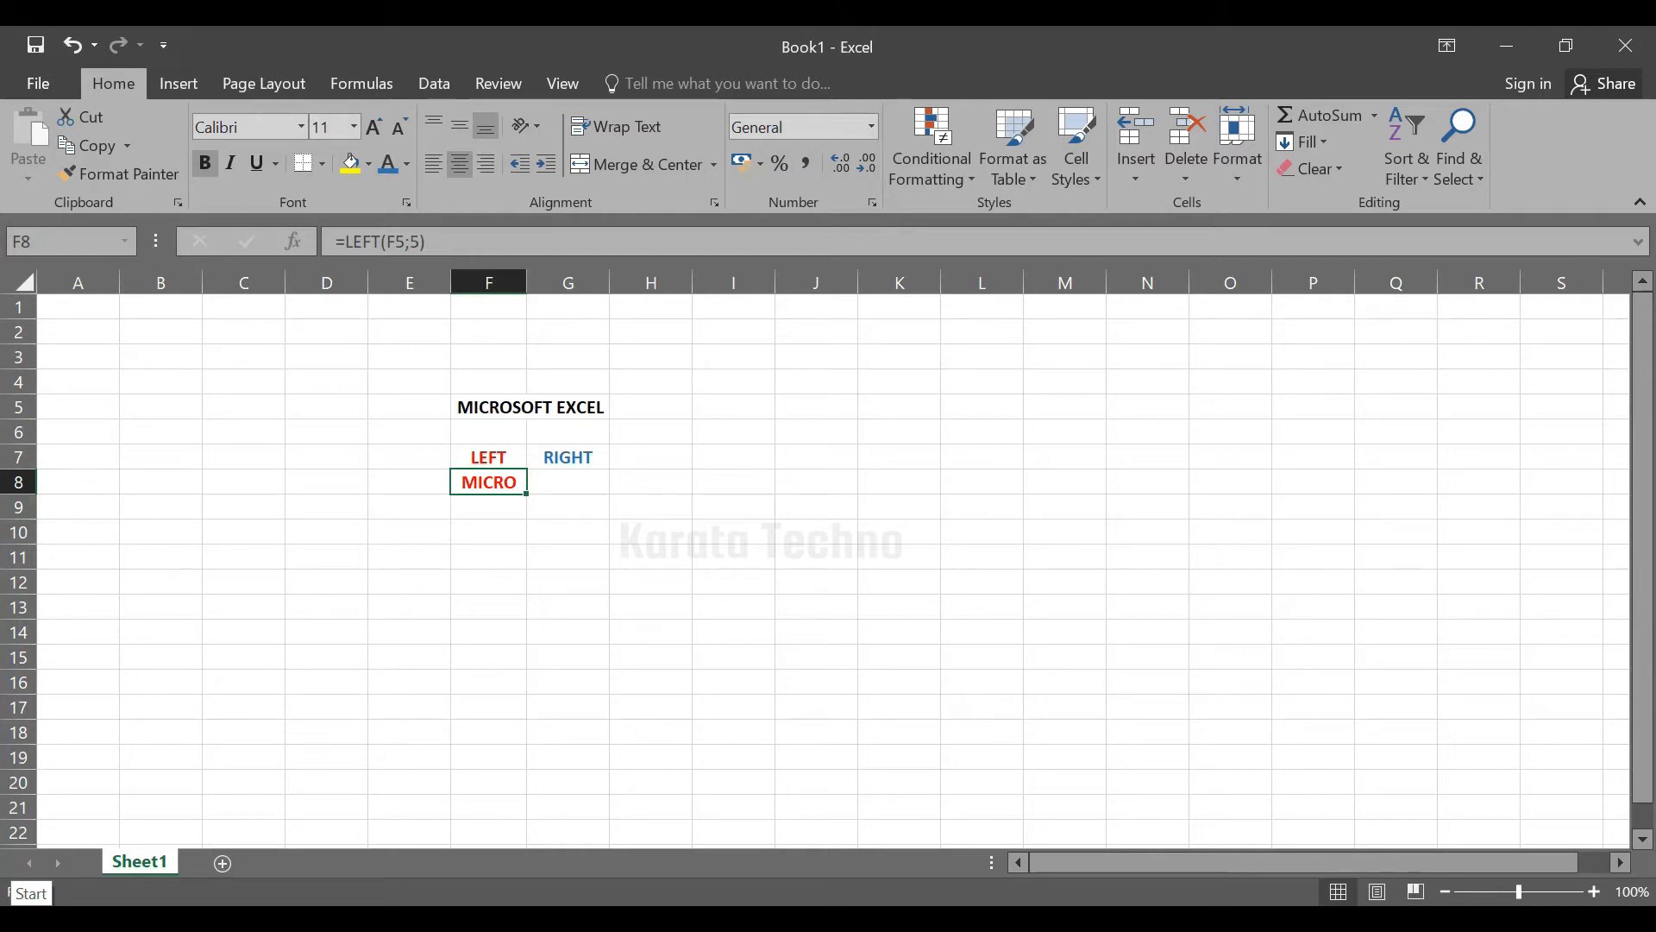
- Switch to Windows Settings and open the Region page under Time & Language
{"action": "left_click", "coordinate": [20, 916]}
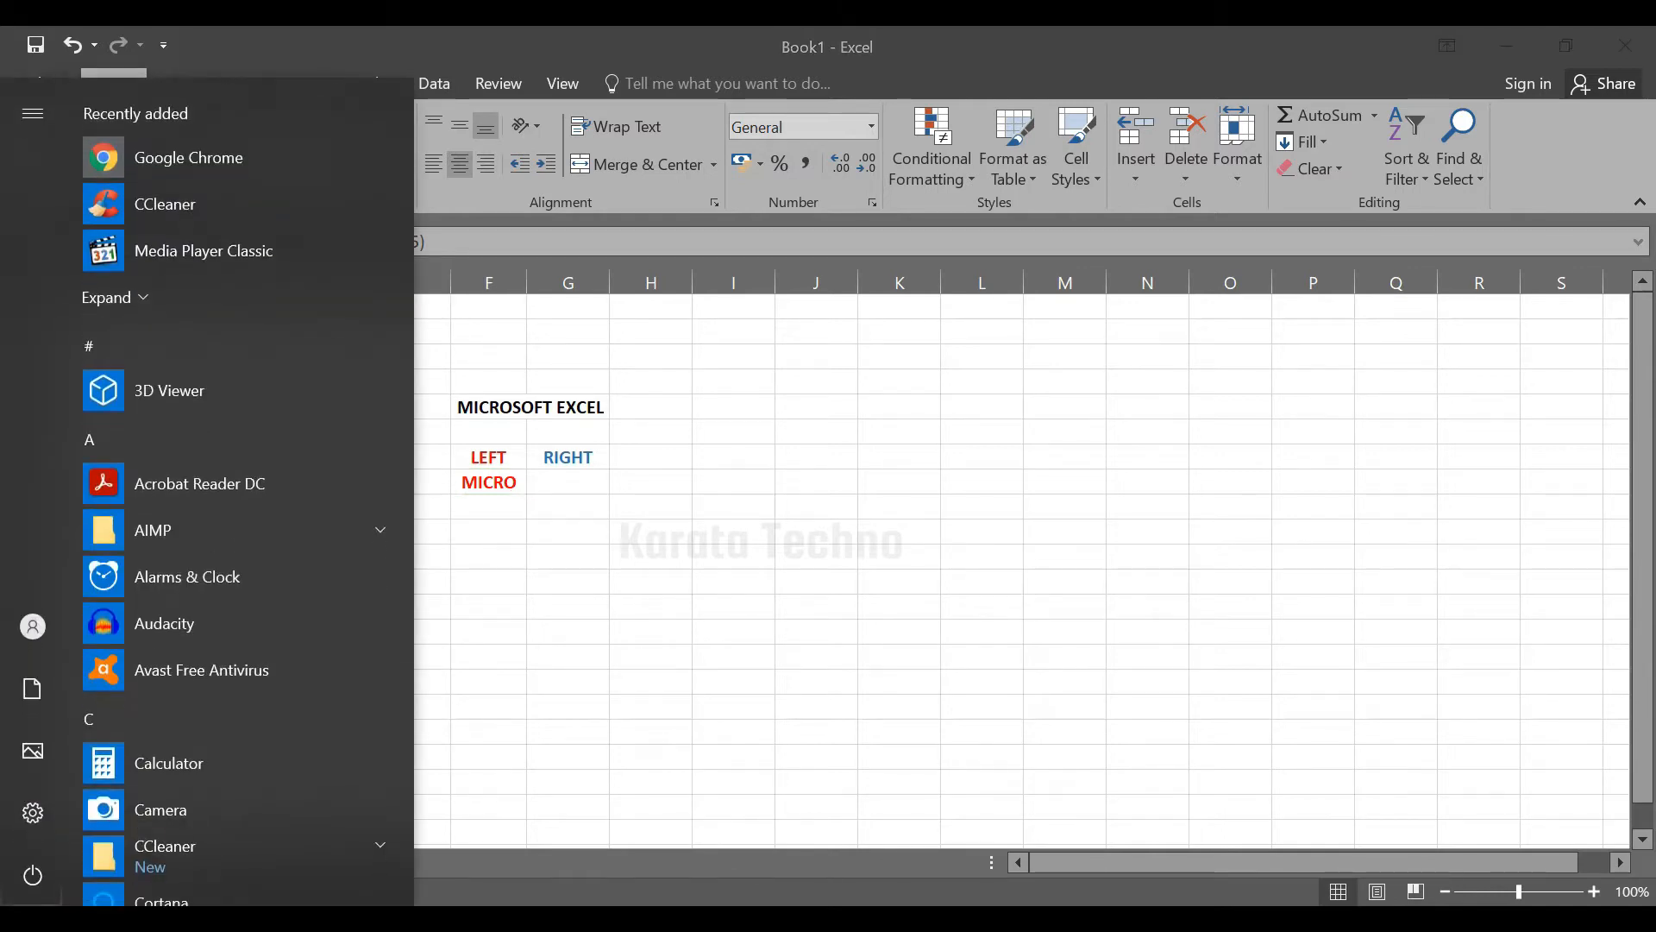
{"action": "mouse_move", "coordinate": [39, 815]}
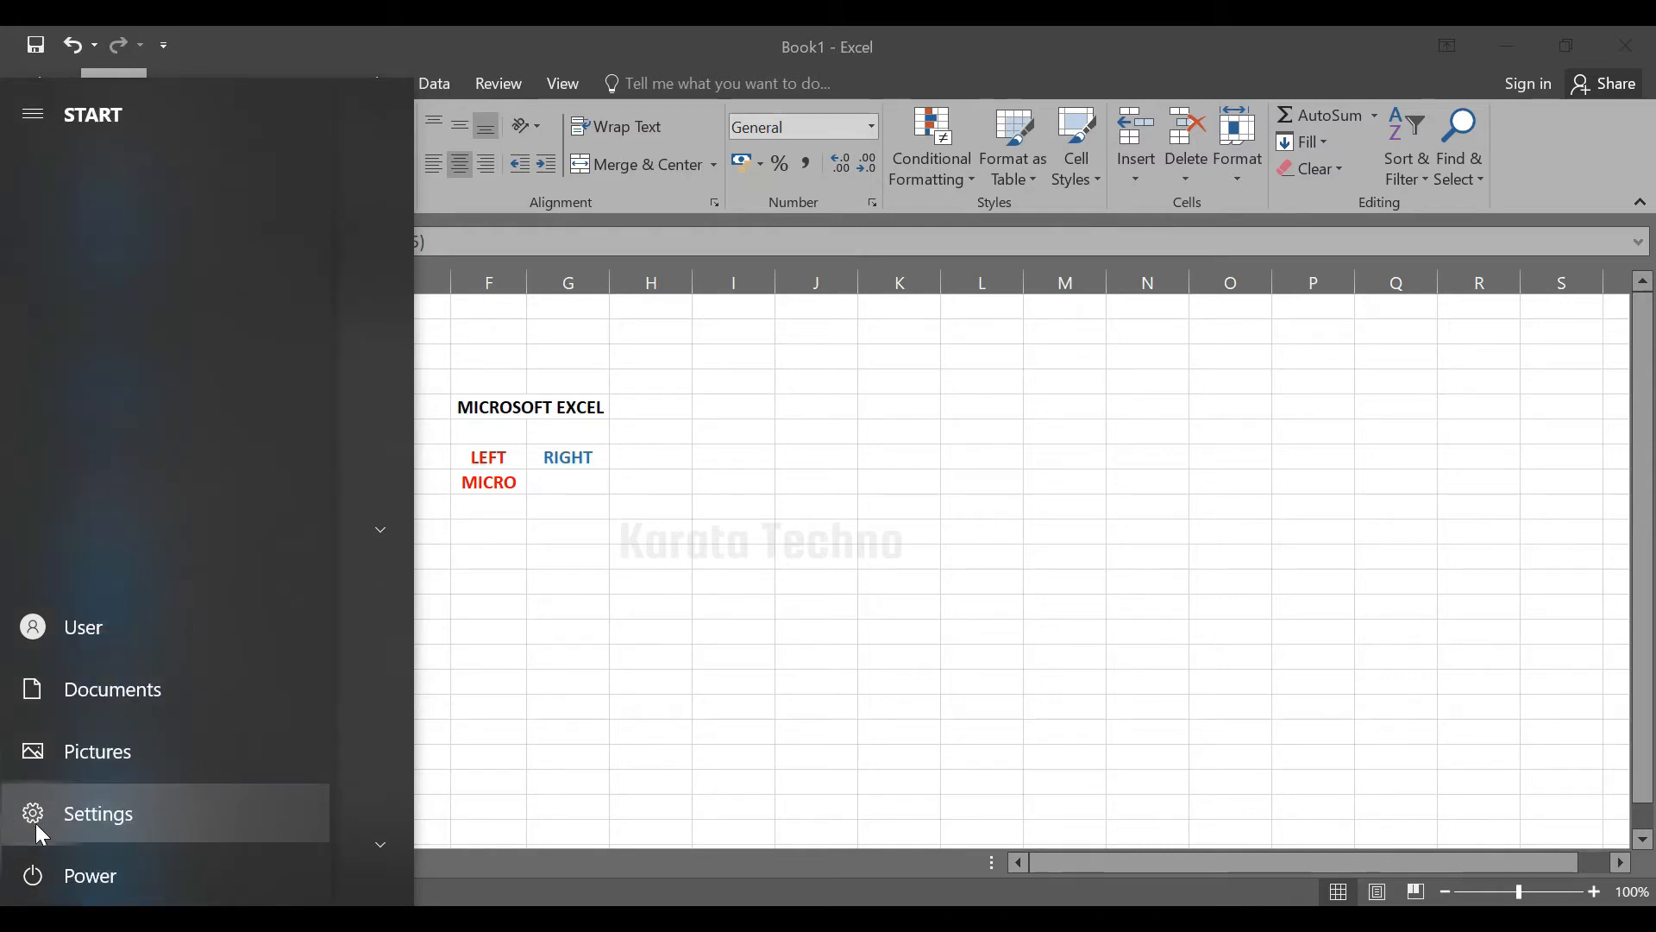
{"action": "left_click", "coordinate": [35, 815]}
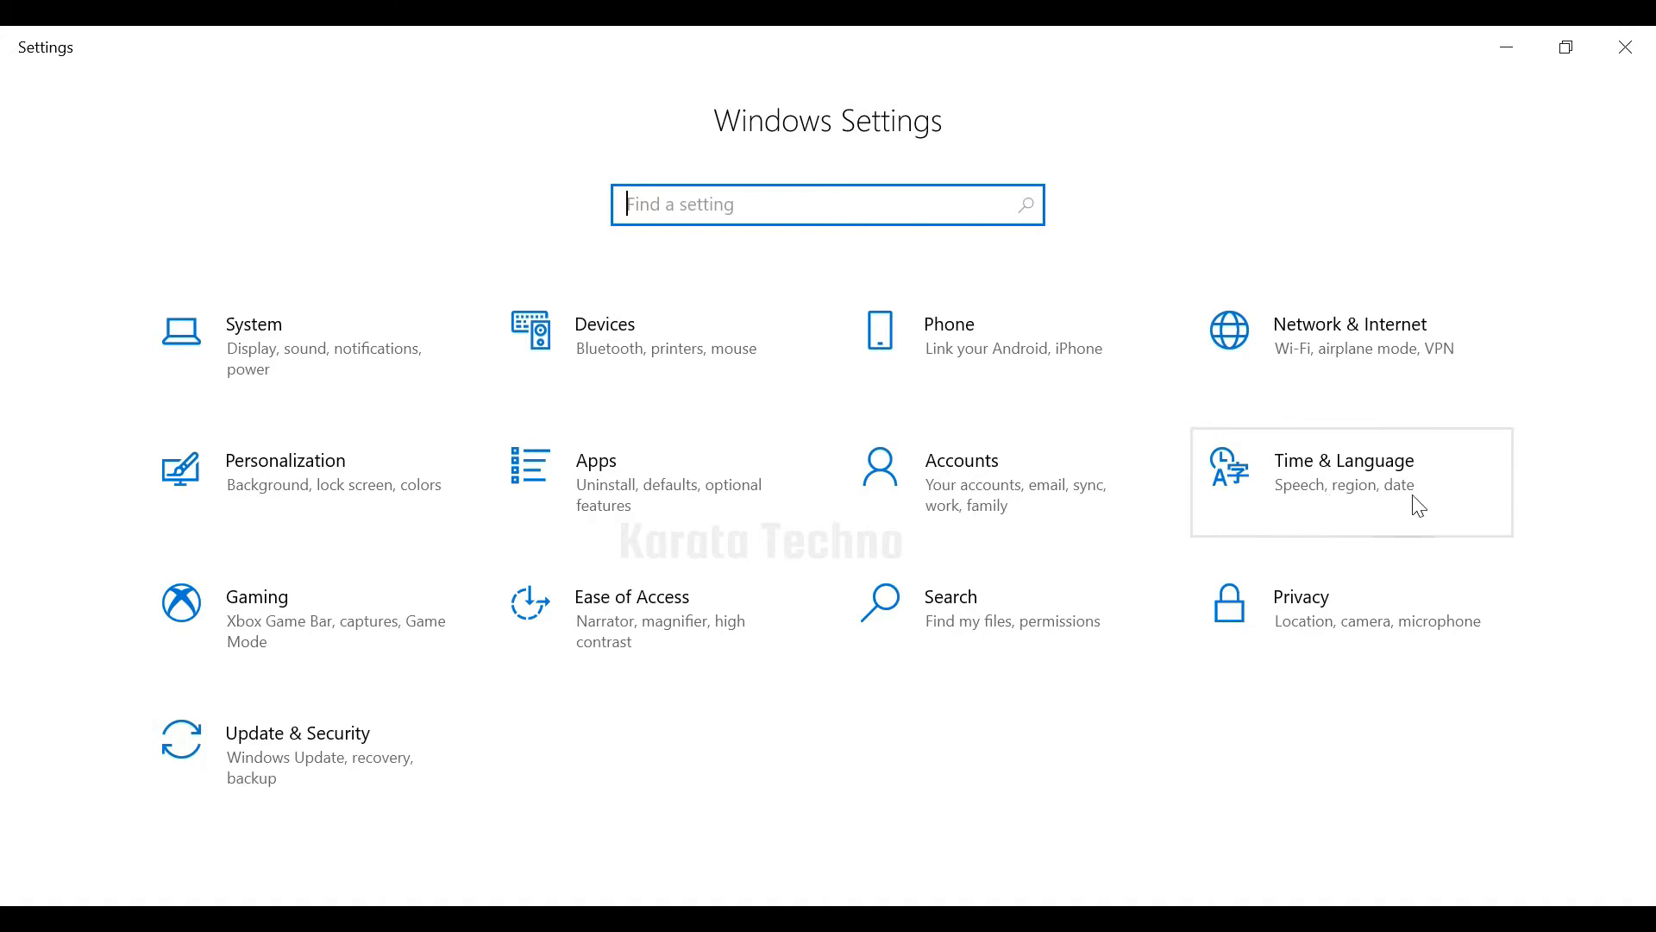
{"action": "left_click", "coordinate": [1333, 485]}
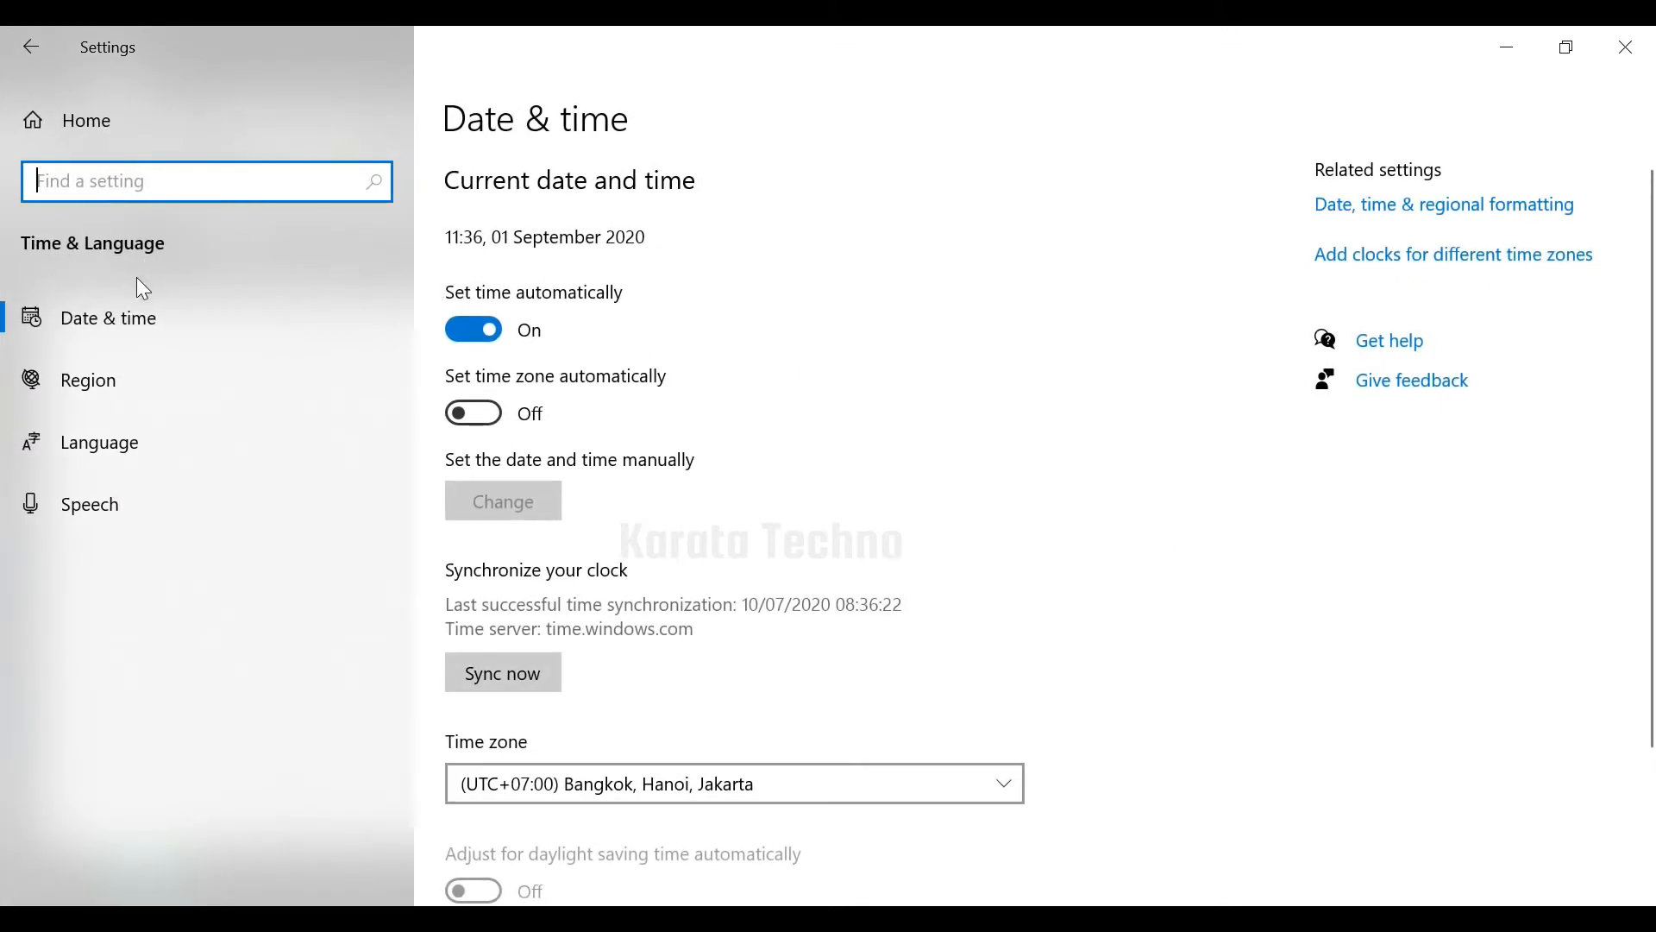
{"action": "left_click", "coordinate": [96, 385]}
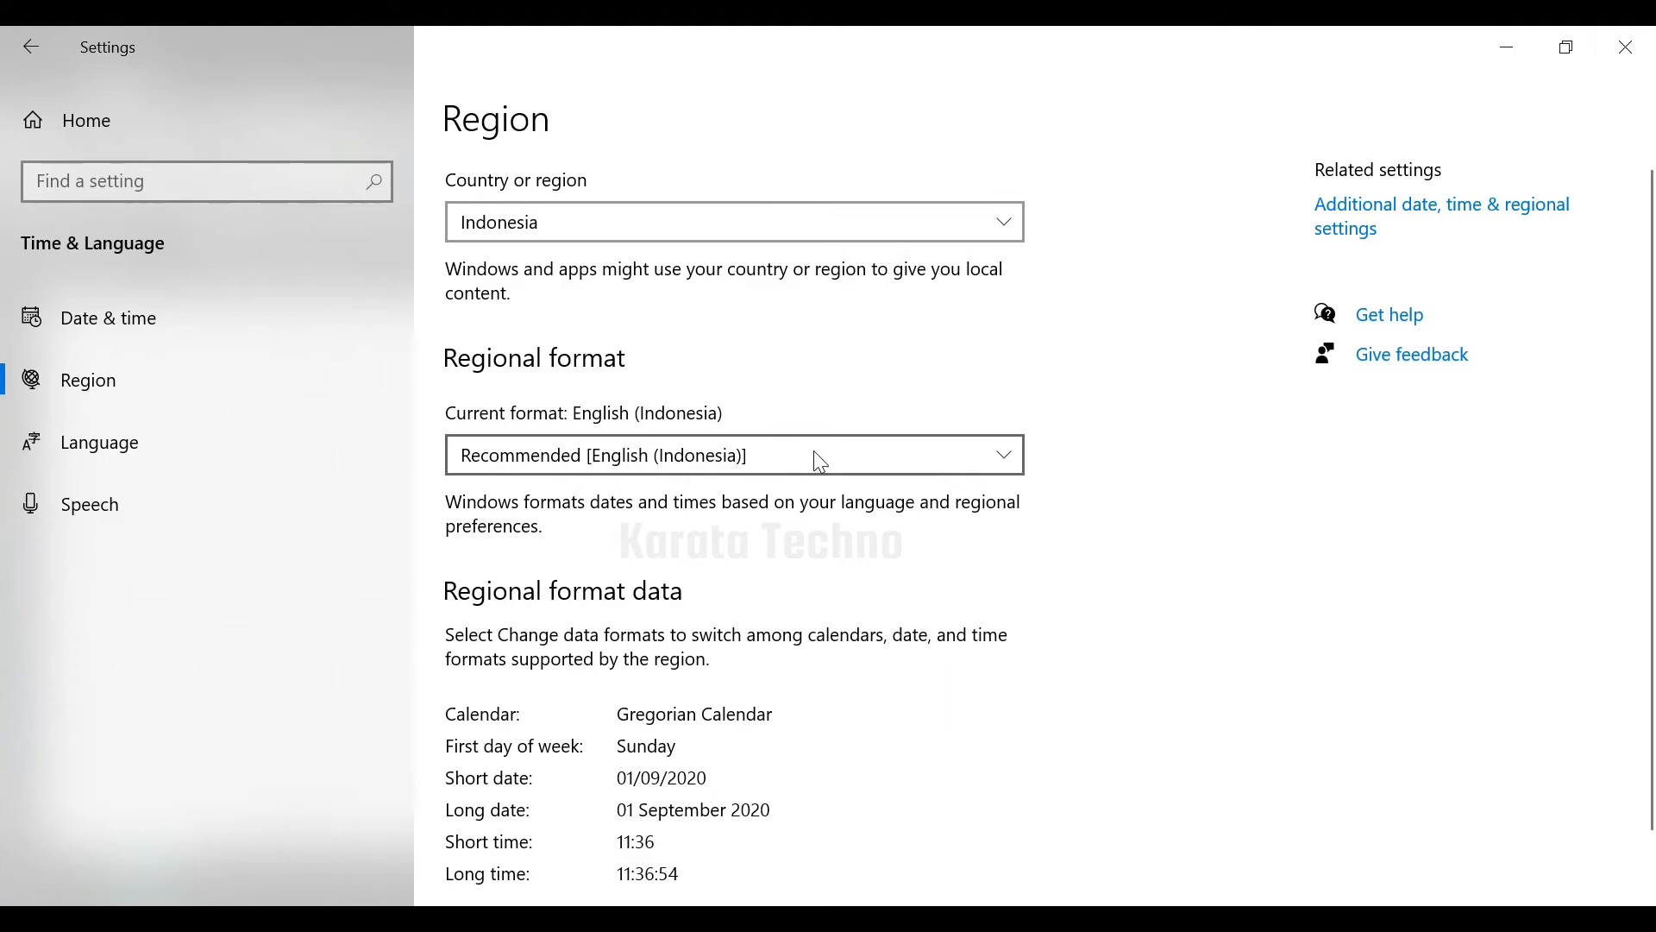
- Set the regional format to English (Australia) and return to Excel to check the separator in F8's formula
{"action": "left_click", "coordinate": [1002, 463]}
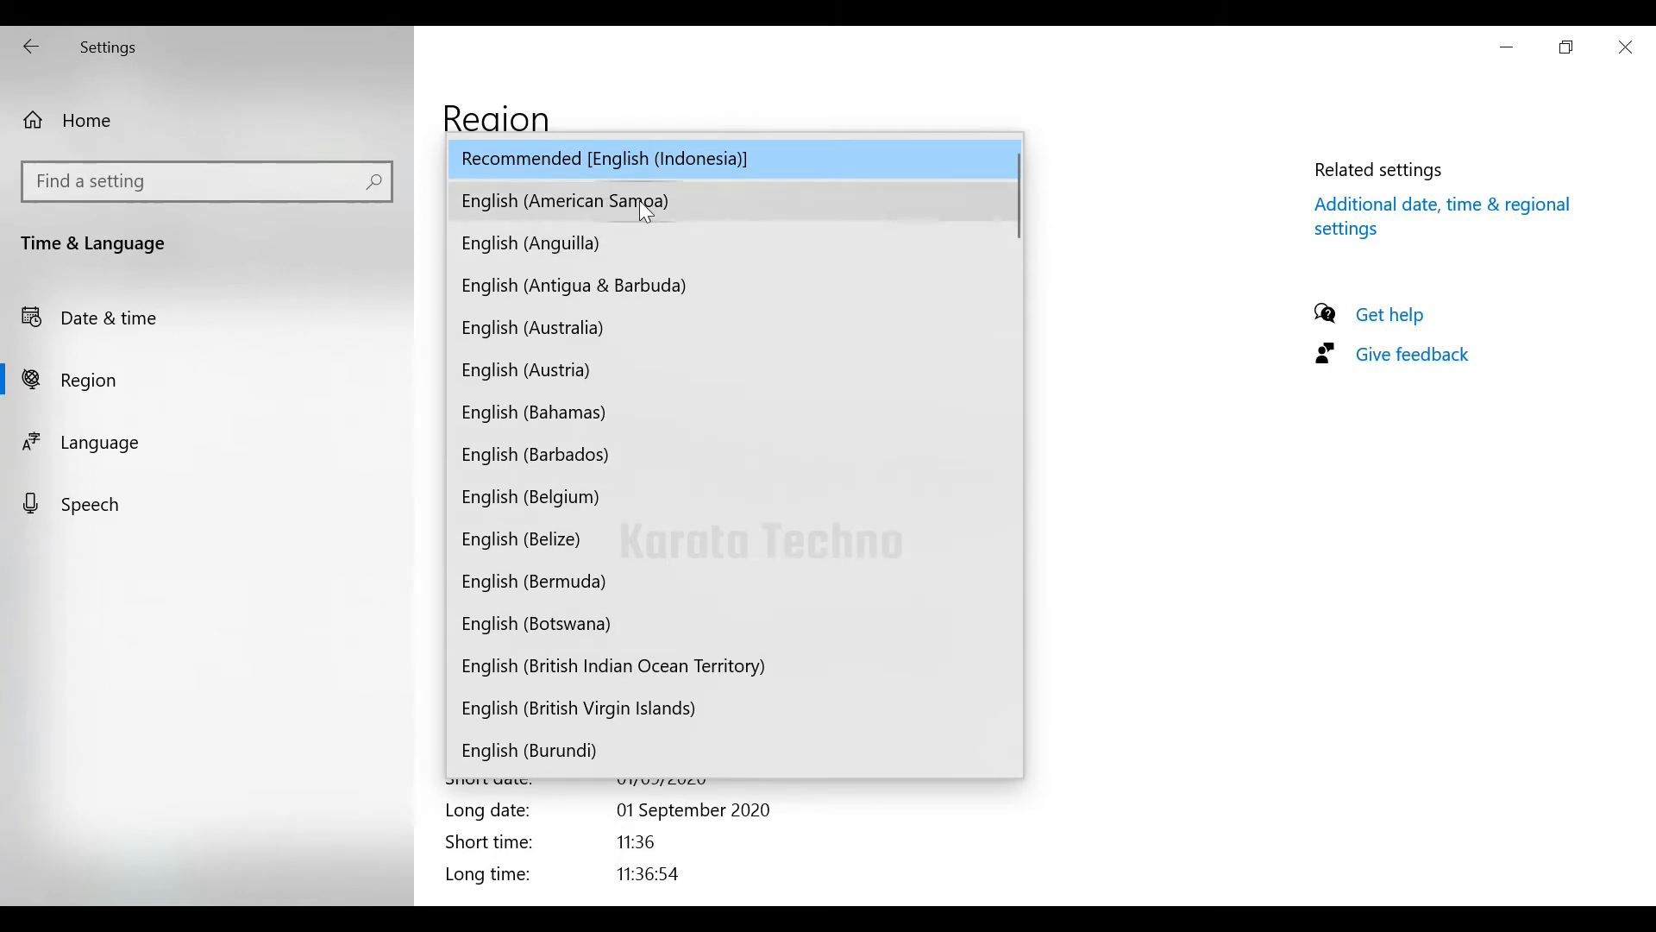
{"action": "left_click", "coordinate": [554, 329]}
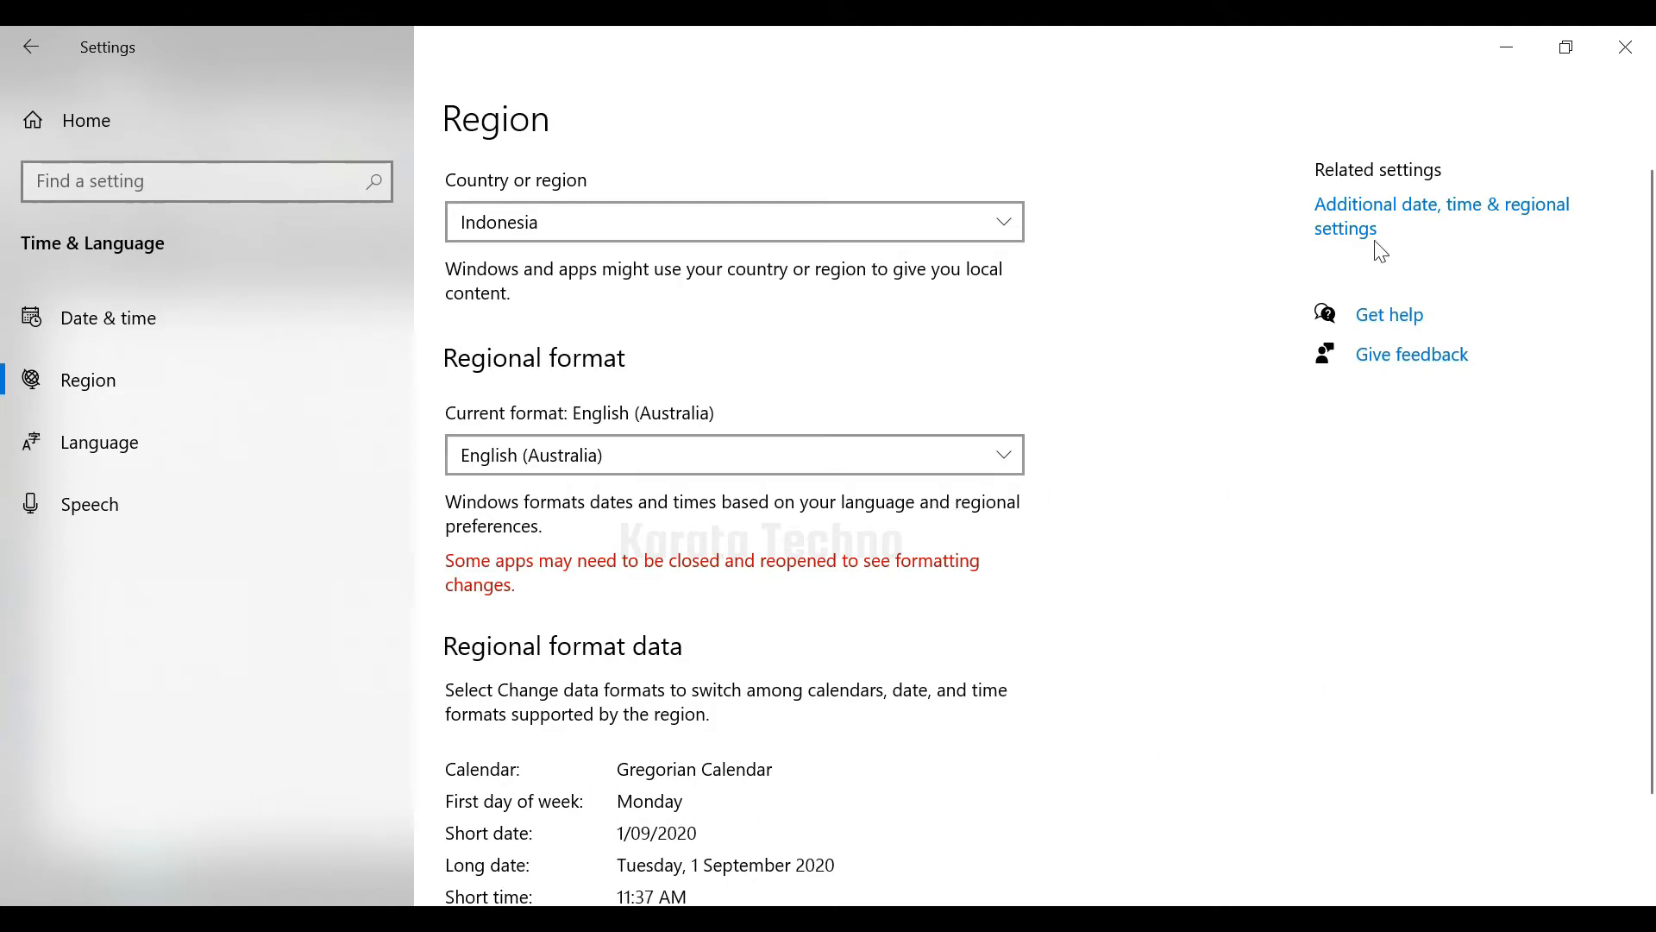
{"action": "left_click", "coordinate": [1521, 40]}
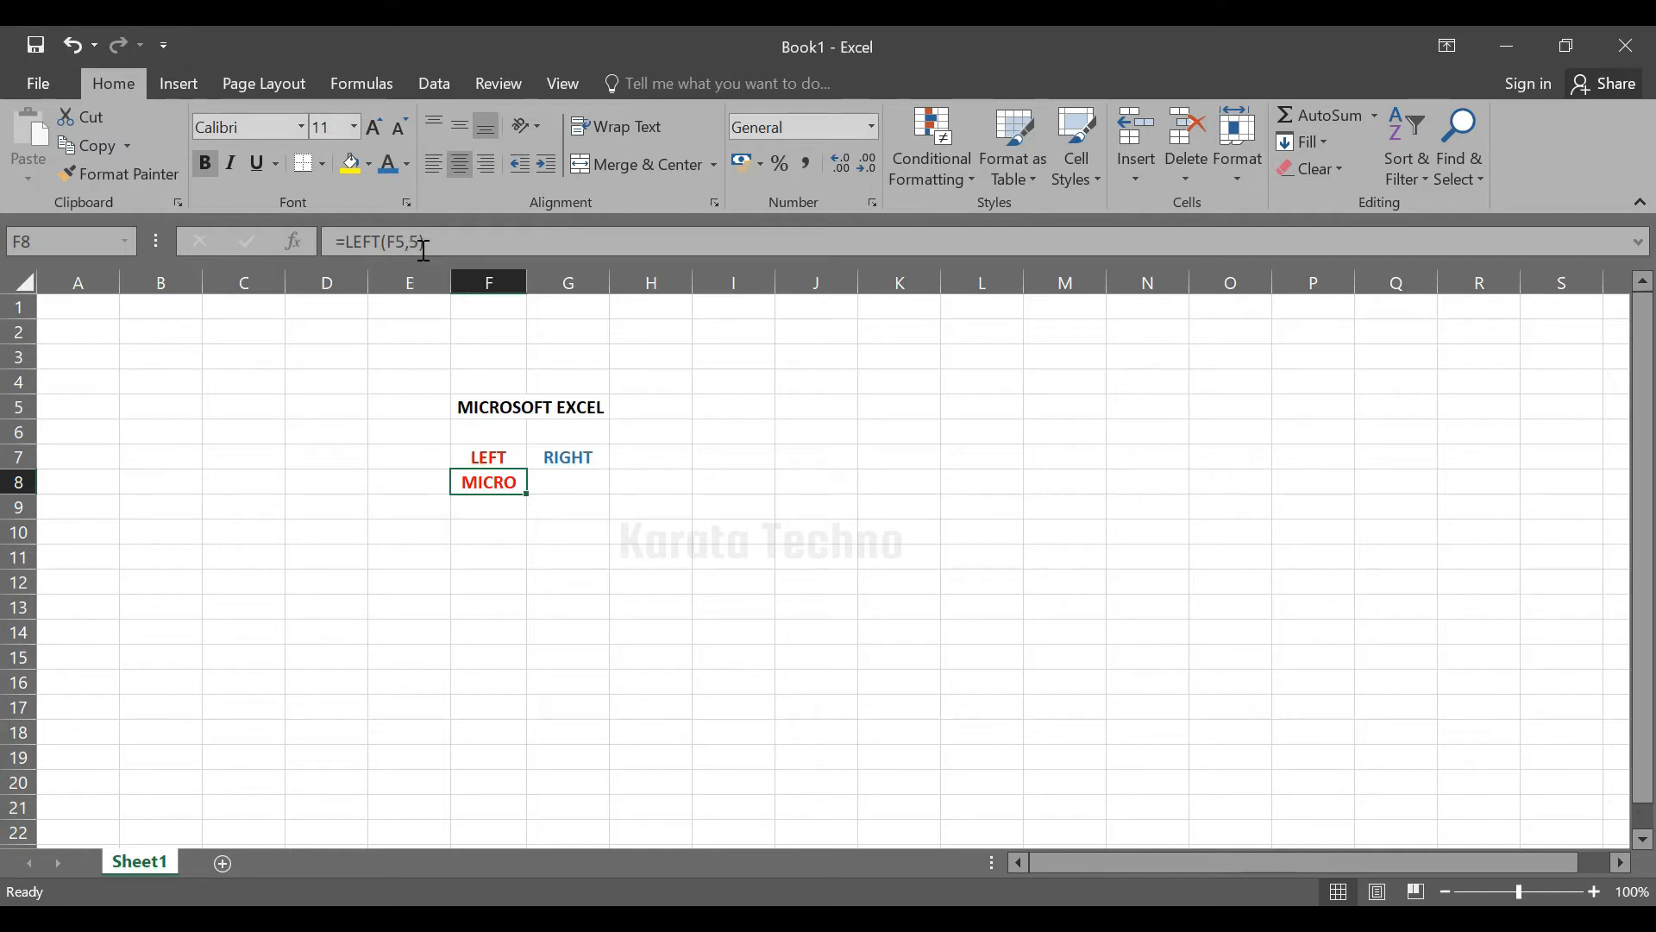
{"action": "double_click", "coordinate": [502, 481]}
- Try to enter the formula =RIGHT(F5;3) with a semicolon separator in cell G8
{"action": "left_click", "coordinate": [565, 480]}
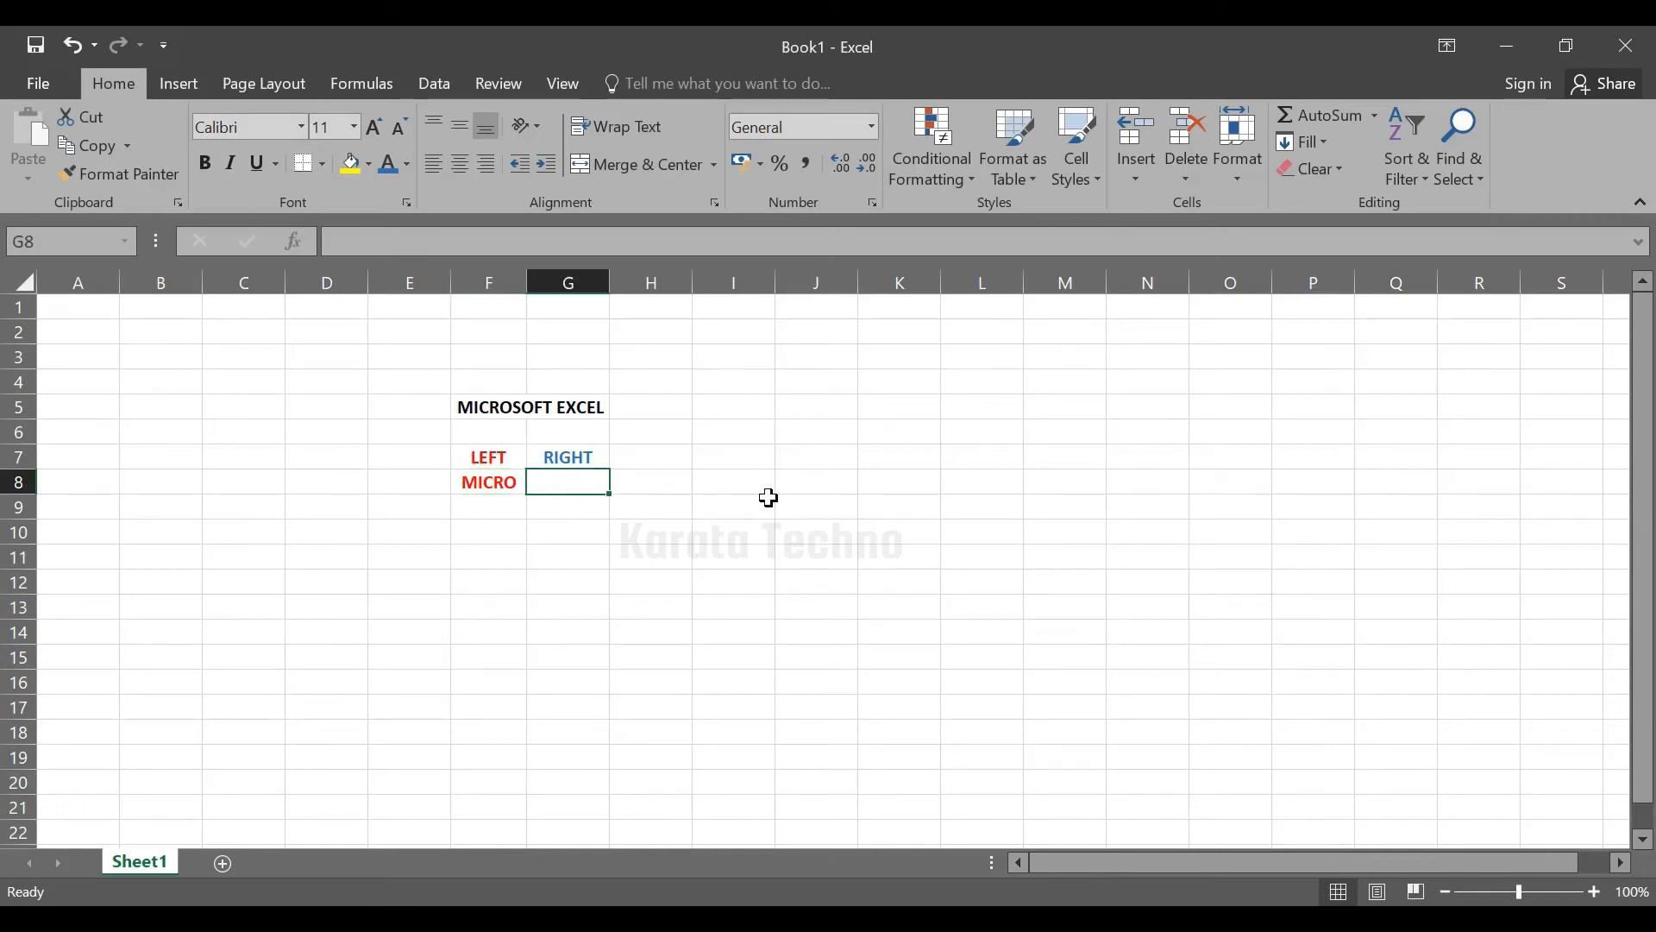
{"action": "type", "text": "=righ"}
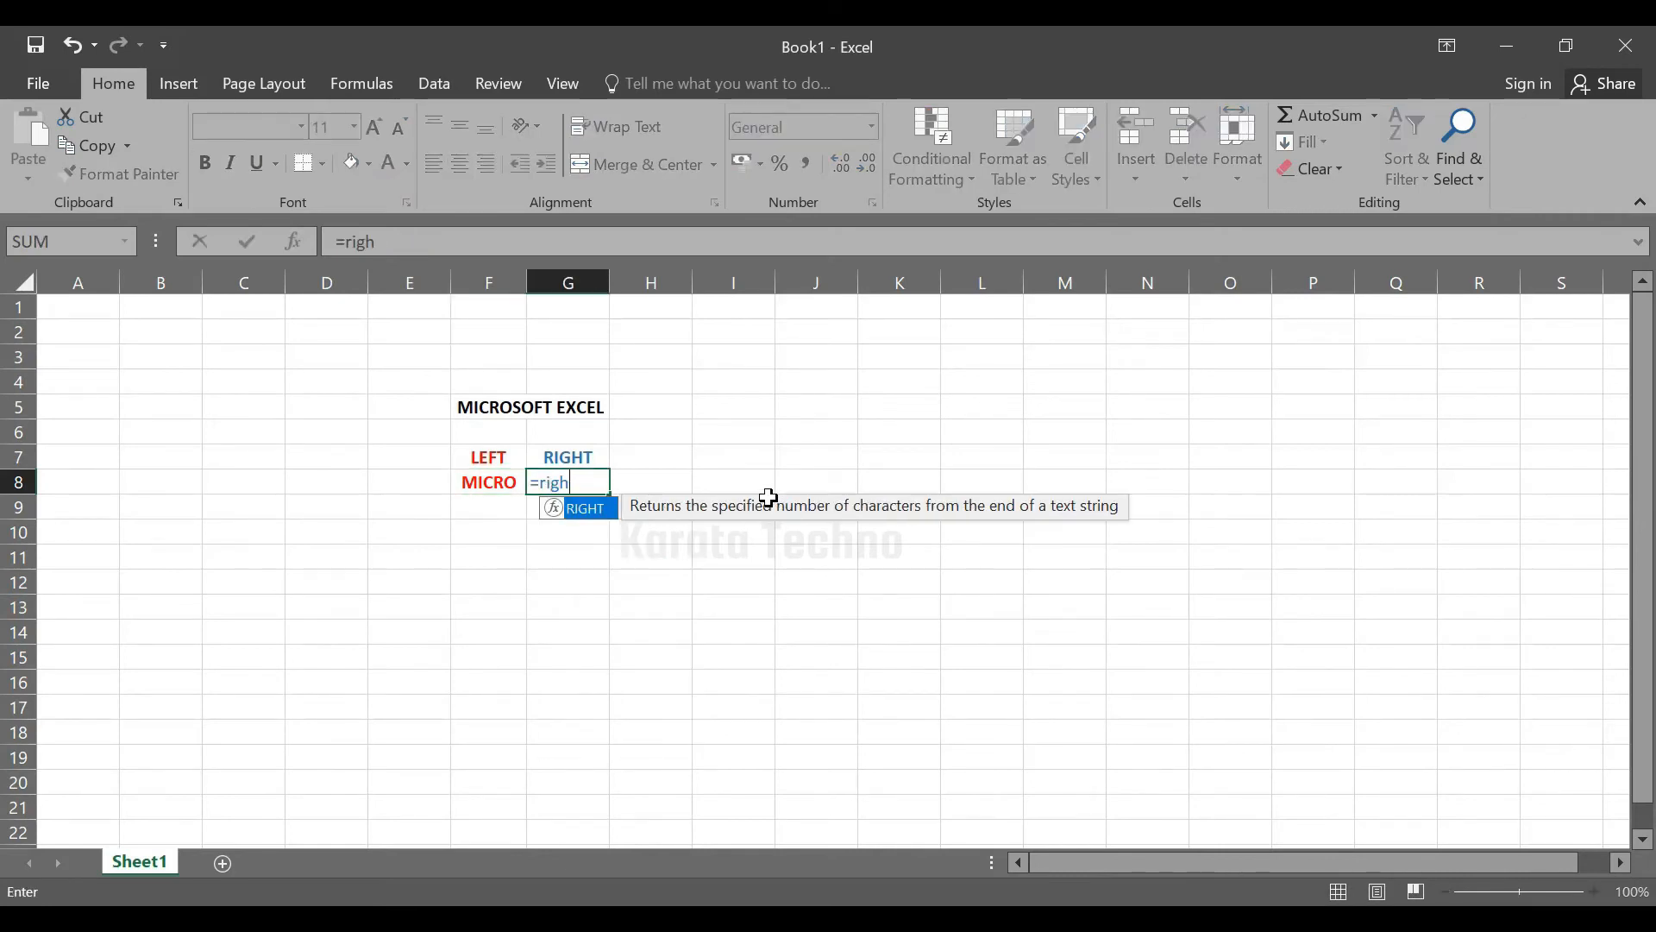
{"action": "type", "text": "t"}
{"action": "key", "text": "Tab"}
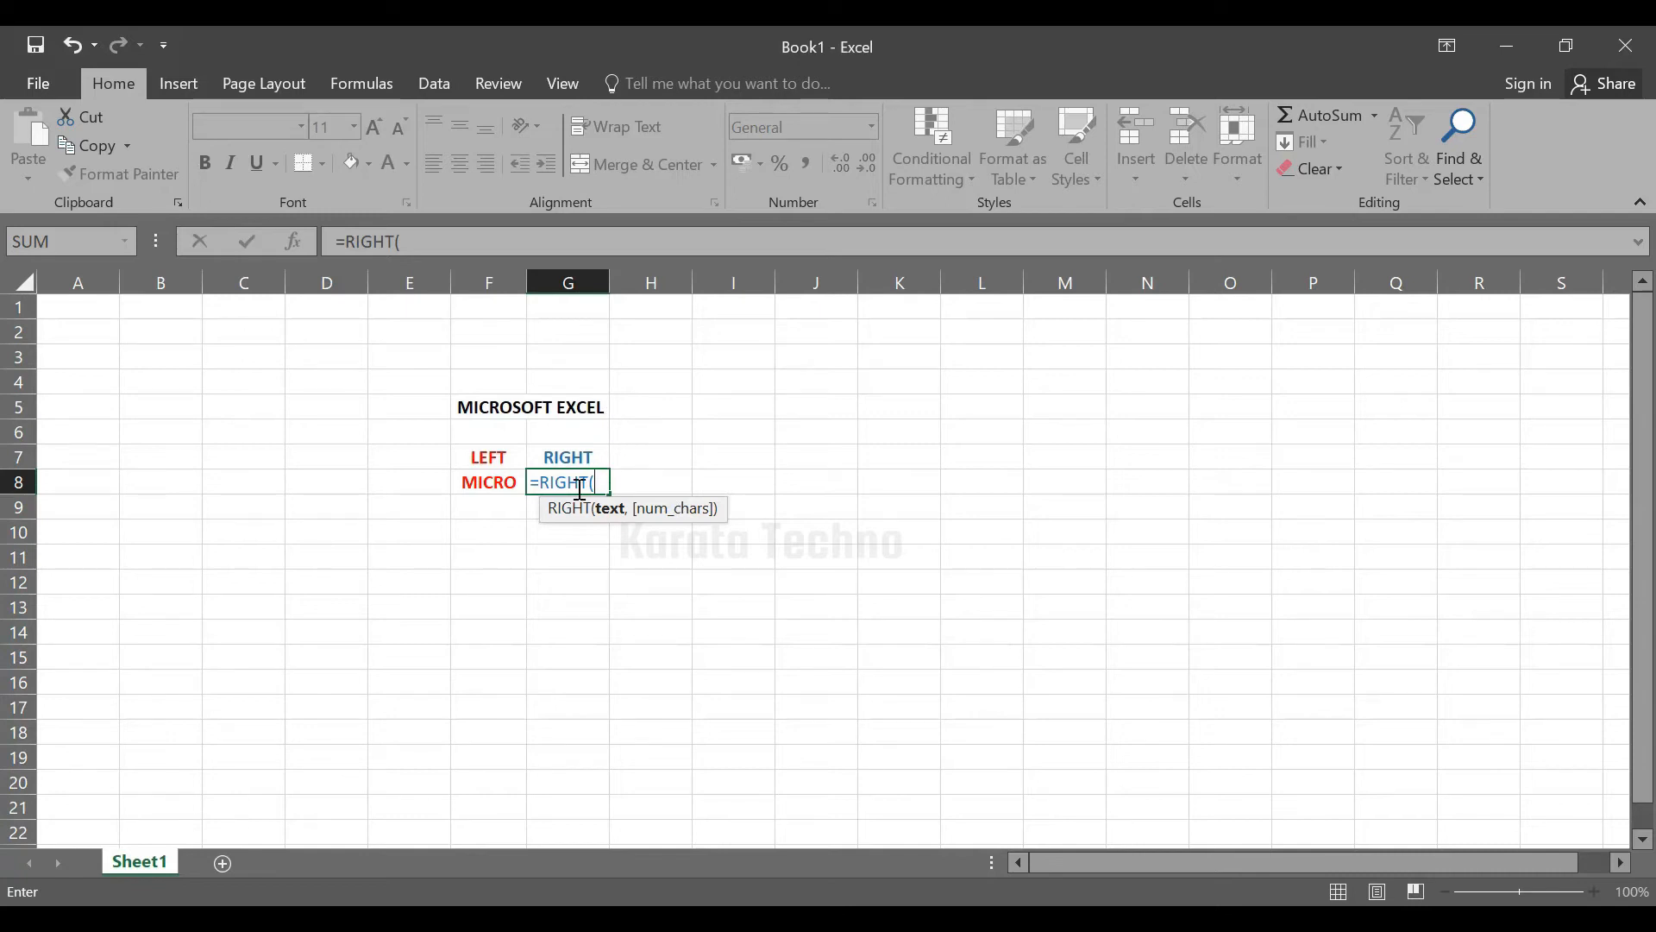
{"action": "left_click", "coordinate": [517, 403]}
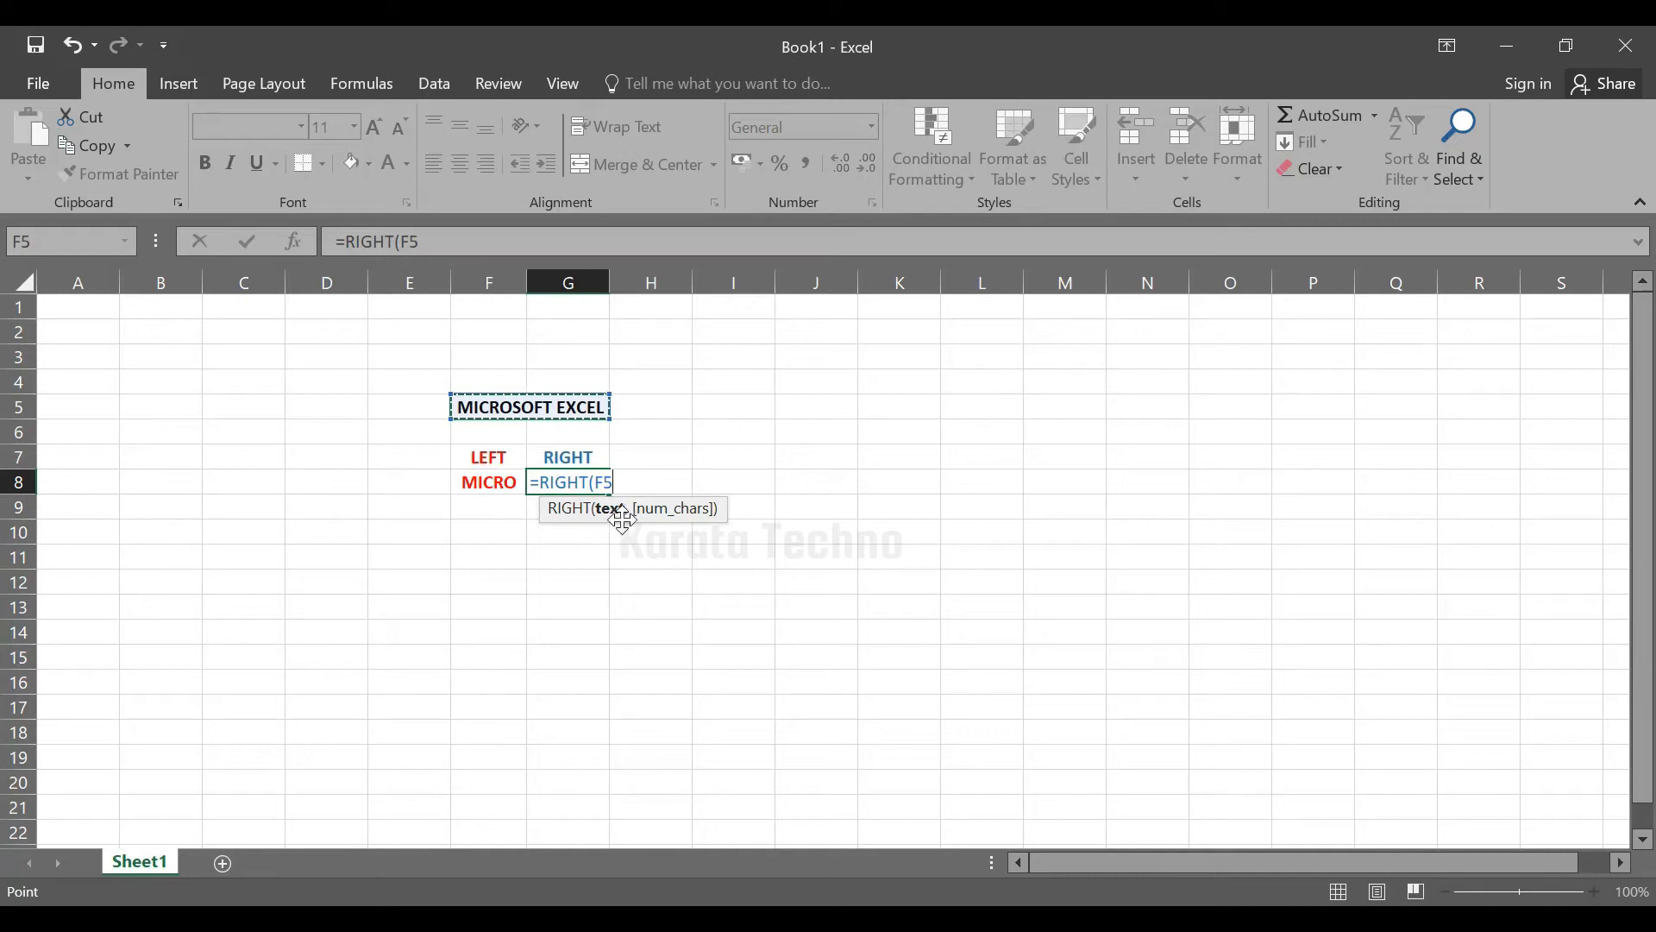
{"action": "type", "text": ";3"}
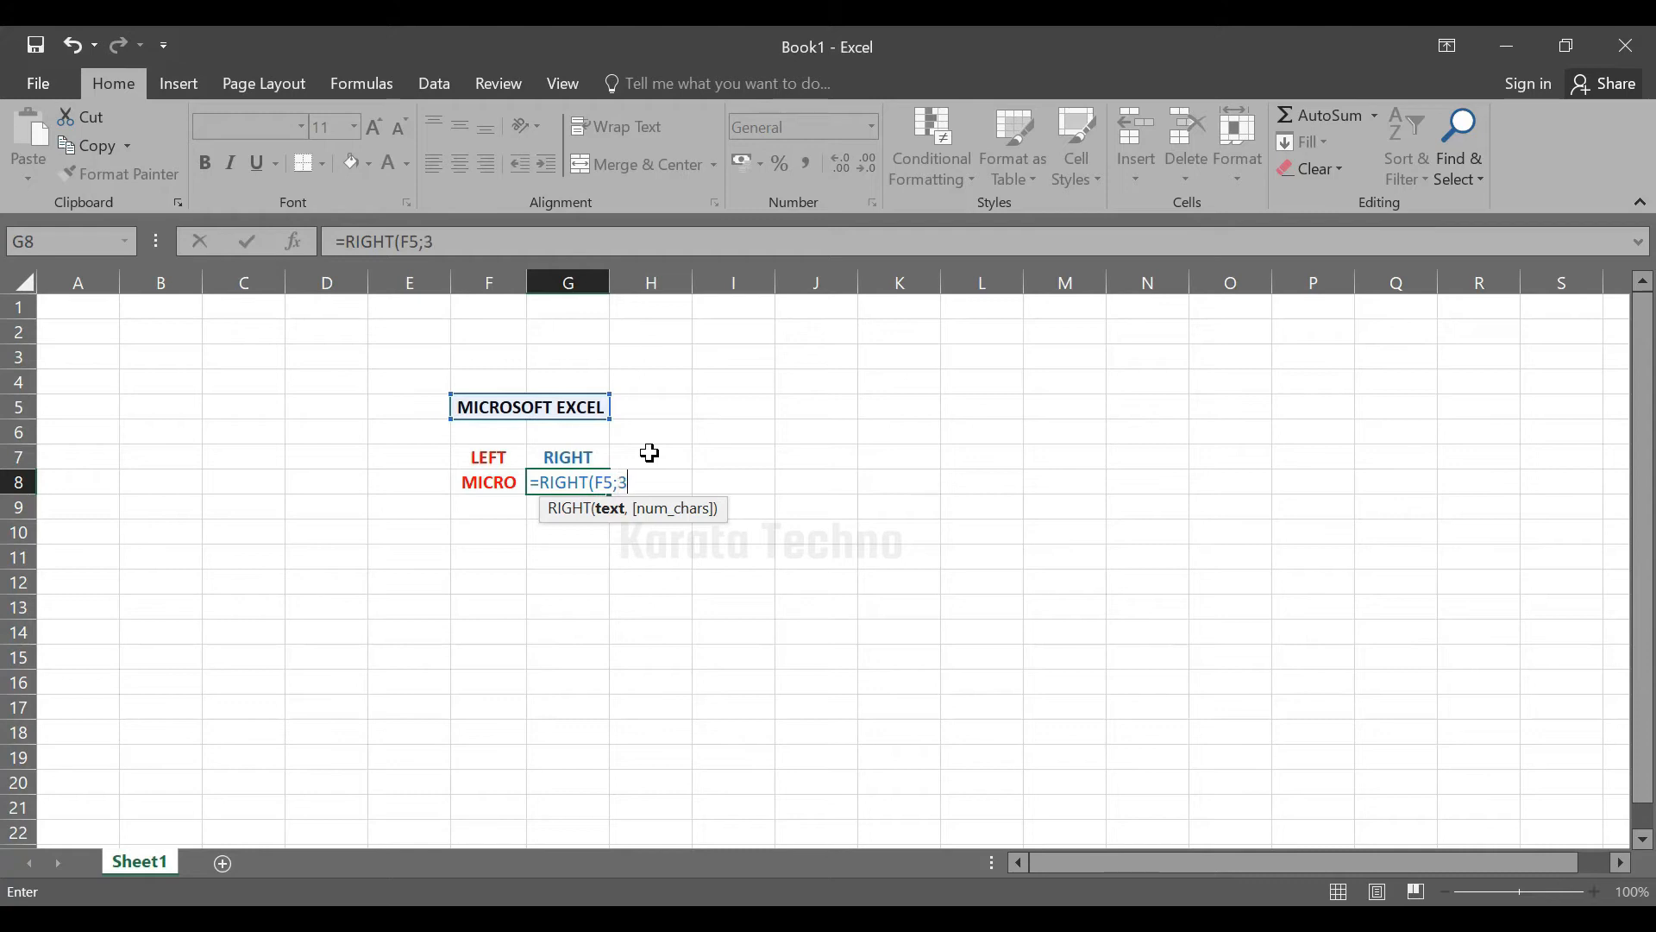
{"action": "type", "text": ")"}
{"action": "key", "text": "Return"}
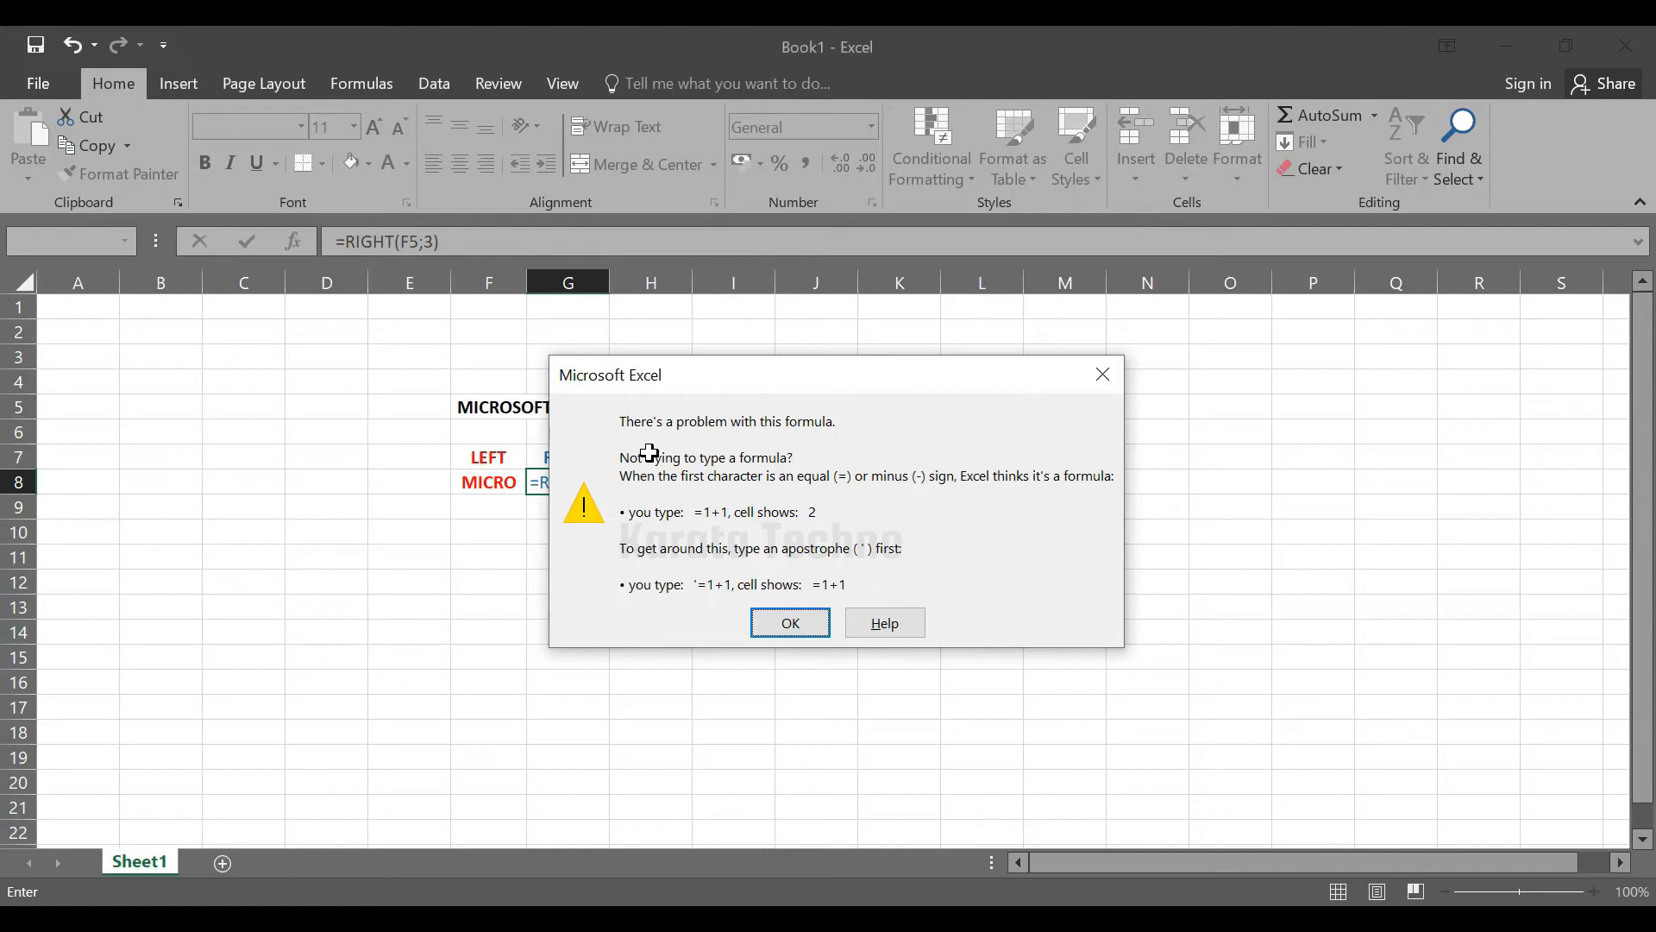
- Dismiss the formula warning and replace the semicolon with a comma in G8, entering =RIGHT(F5,3)
{"action": "left_click", "coordinate": [791, 620]}
{"action": "left_click", "coordinate": [619, 483]}
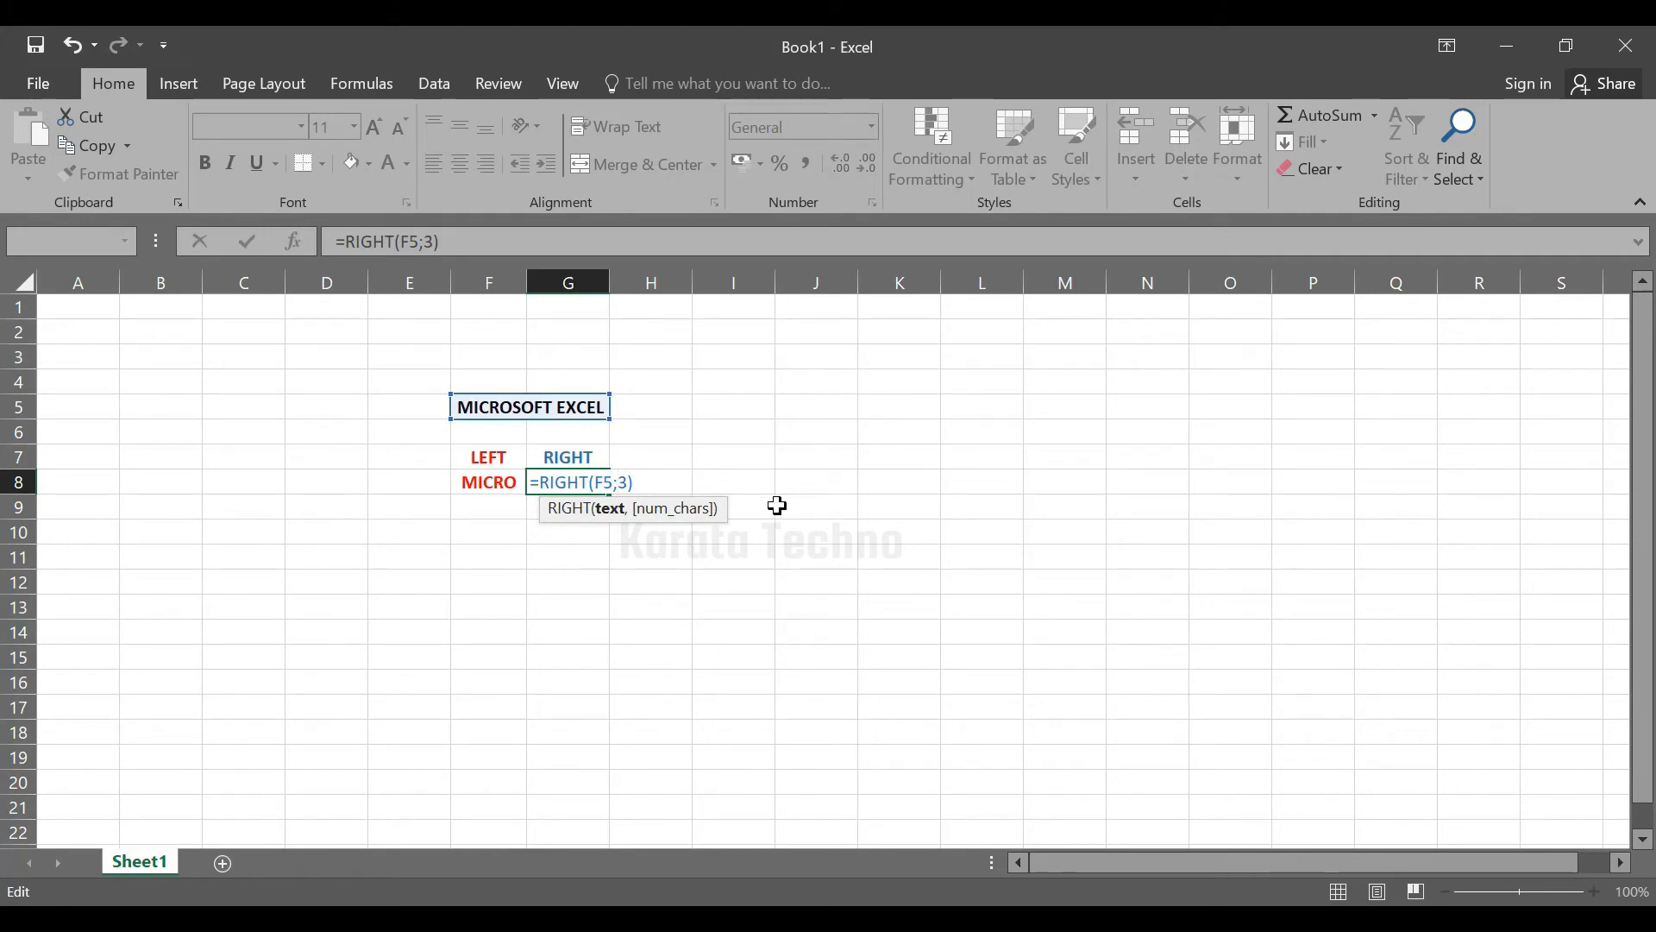
{"action": "key", "text": "BackSpace"}
{"action": "type", "text": ","}
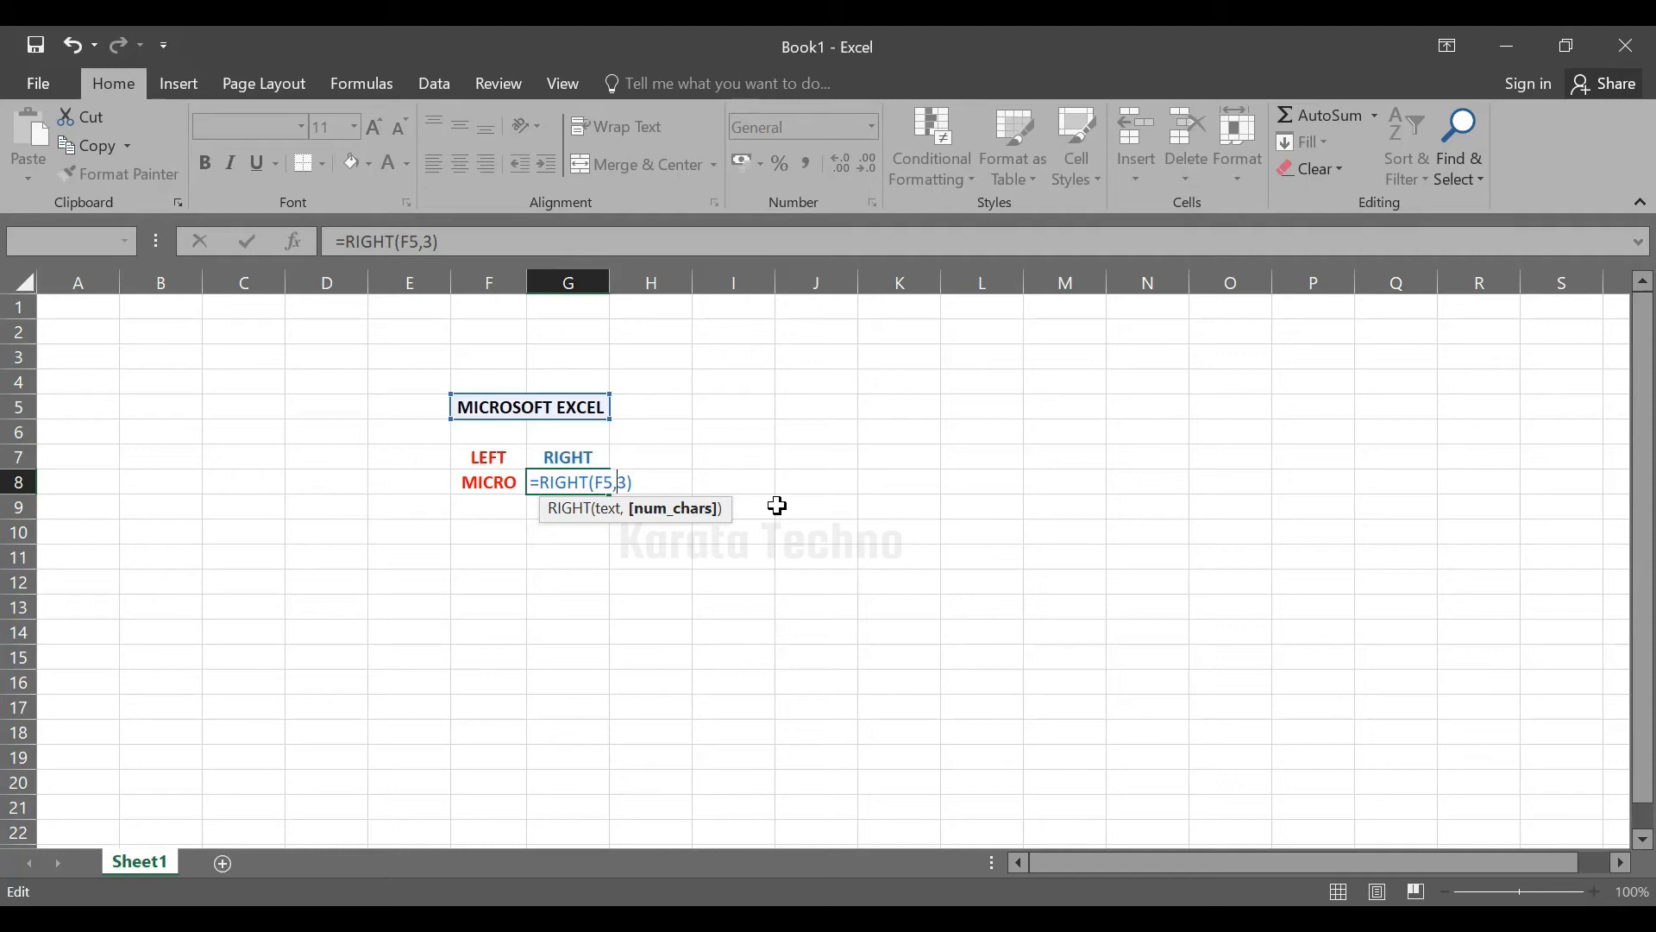
{"action": "key", "text": "Return"}
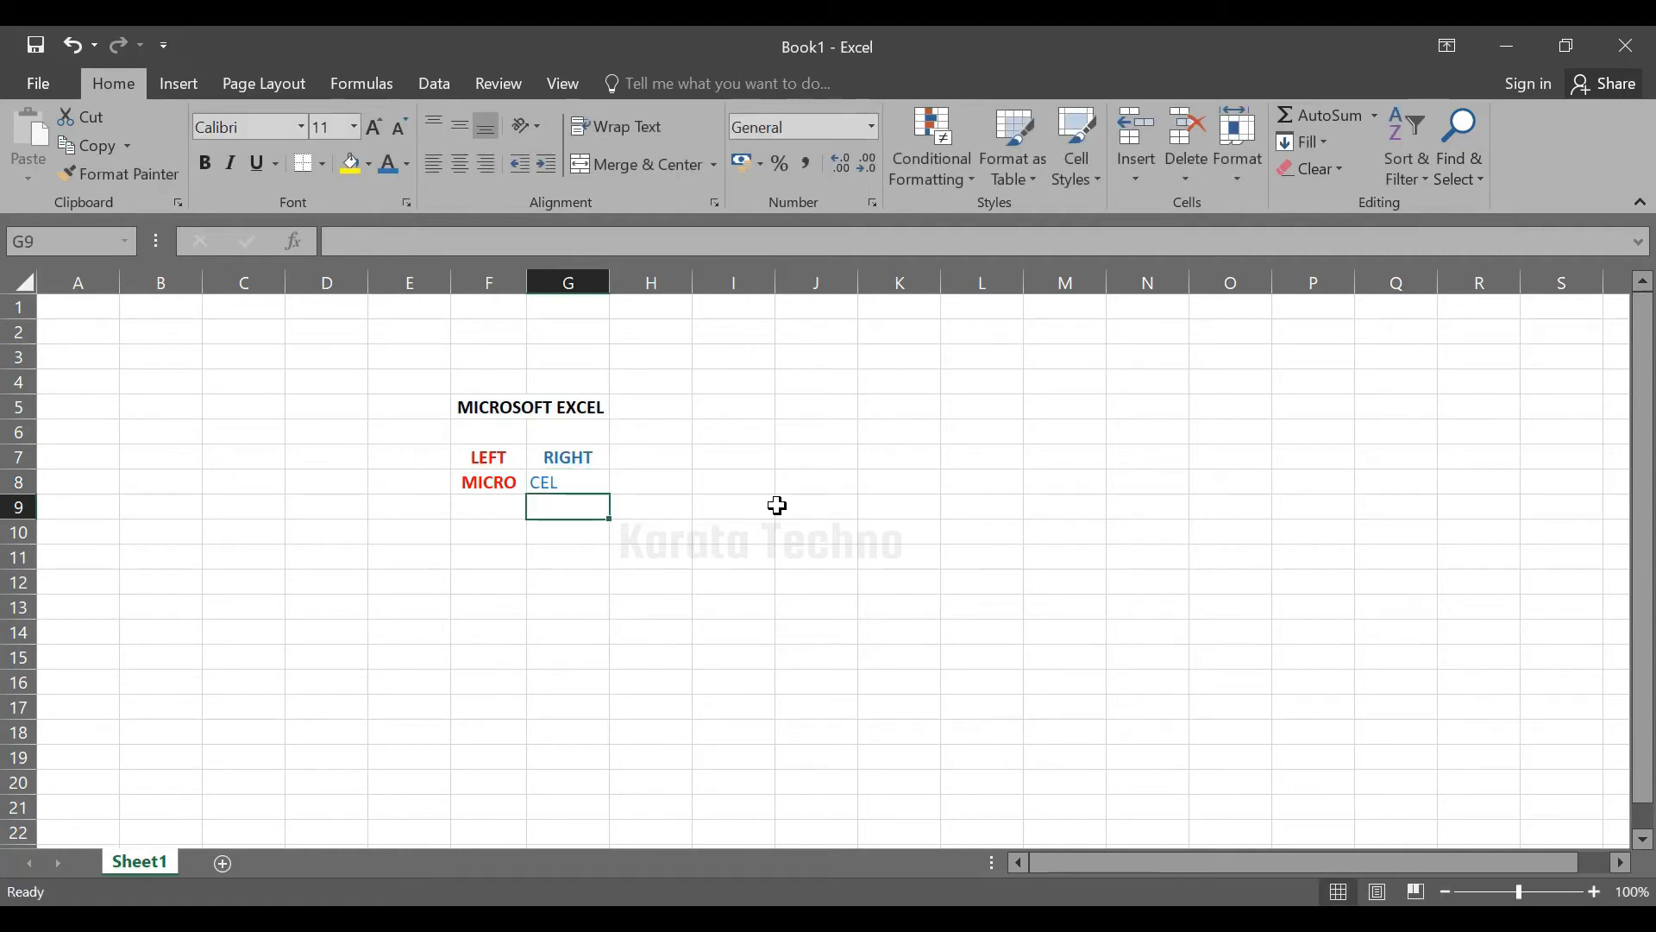
- Make the RIGHT result in cell G8 bold and centre it horizontally
{"action": "left_click", "coordinate": [569, 481]}
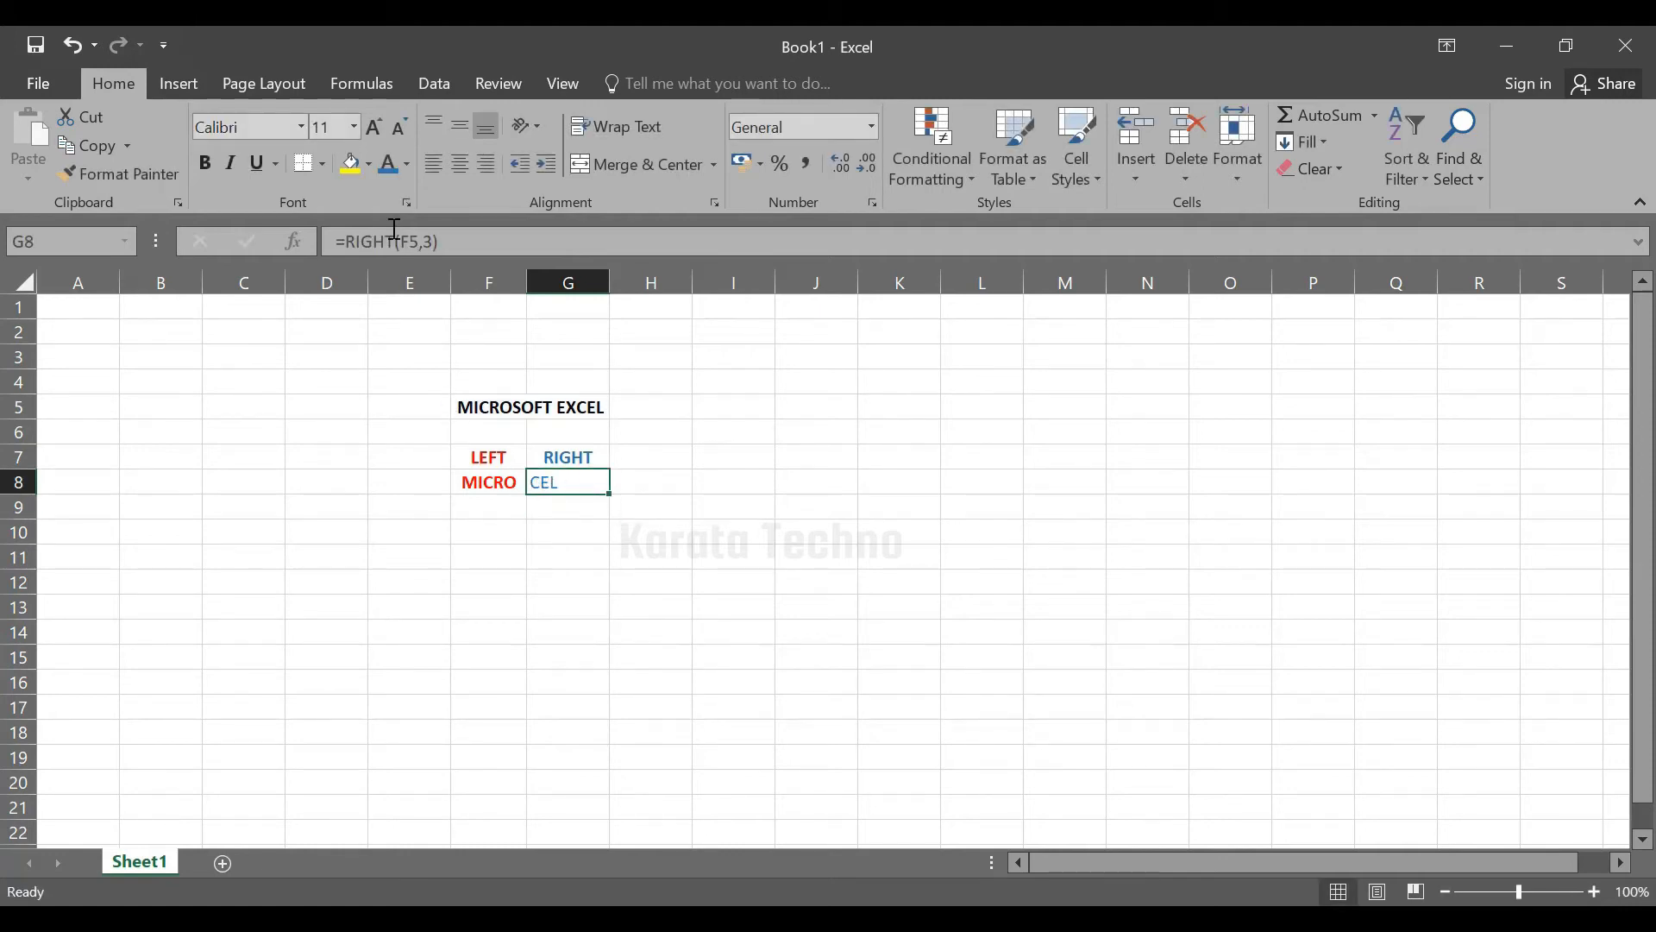
{"action": "key", "text": "ctrl+b"}
{"action": "key", "text": "alt+h"}
{"action": "key", "text": "a"}
{"action": "key", "text": "c"}
{"action": "left_click", "coordinate": [540, 545]}
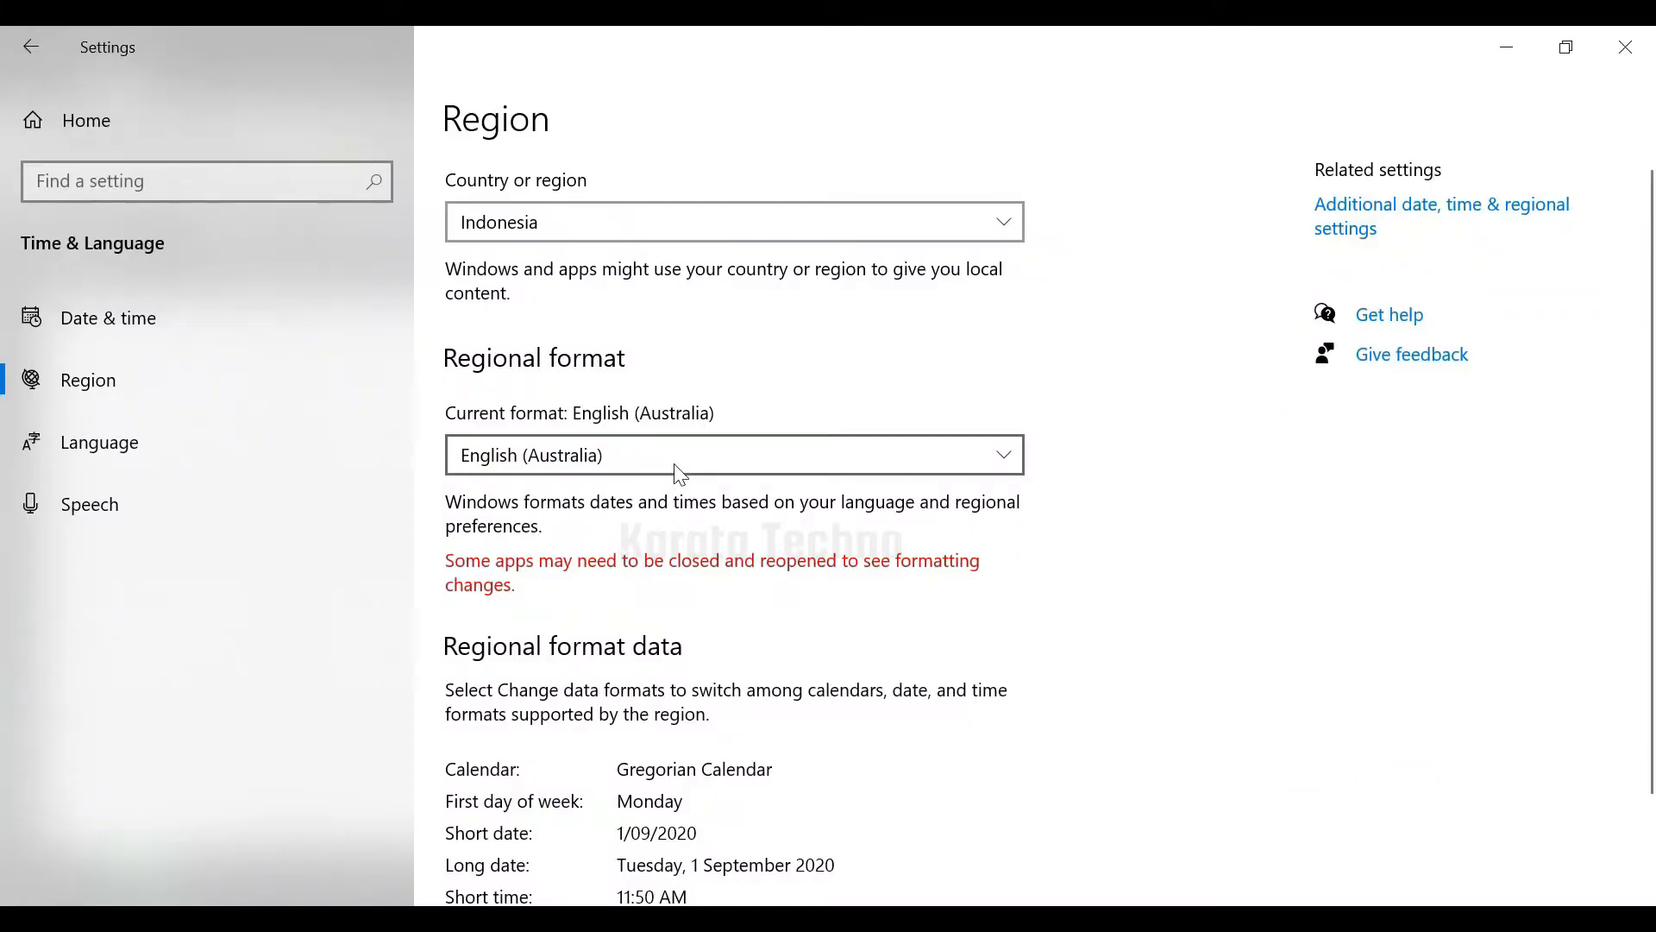
- Return to Excel from Windows Settings and examine the argument separators in the formulas of F8 and G8
{"action": "left_click", "coordinate": [1506, 47]}
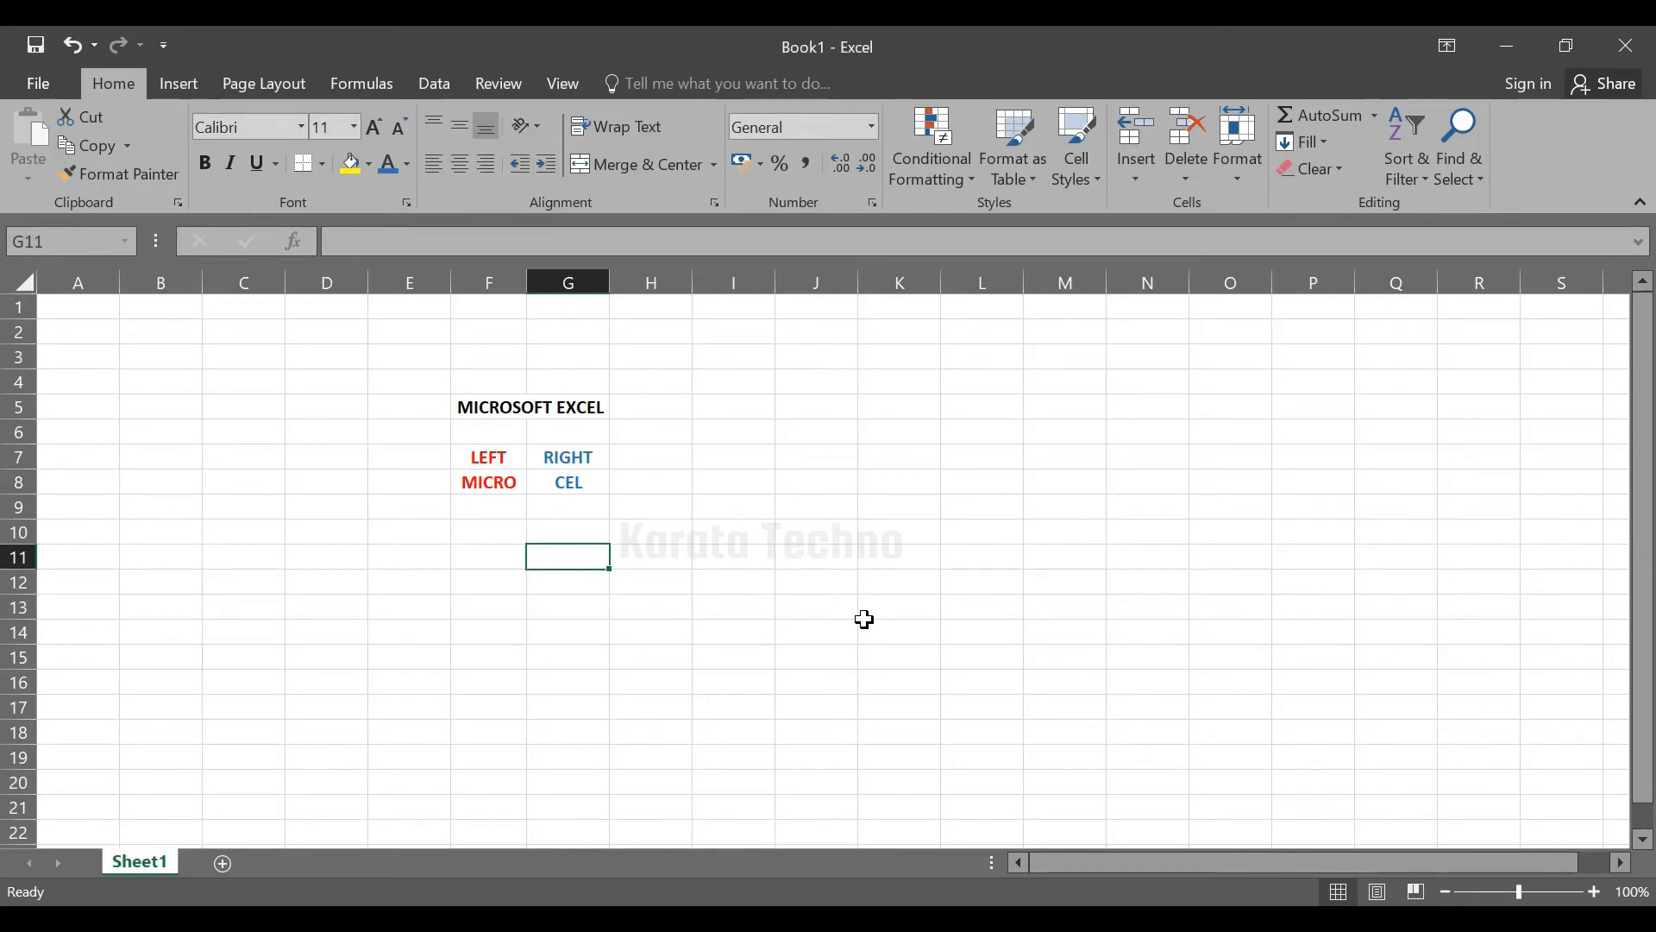
{"action": "left_click", "coordinate": [642, 629]}
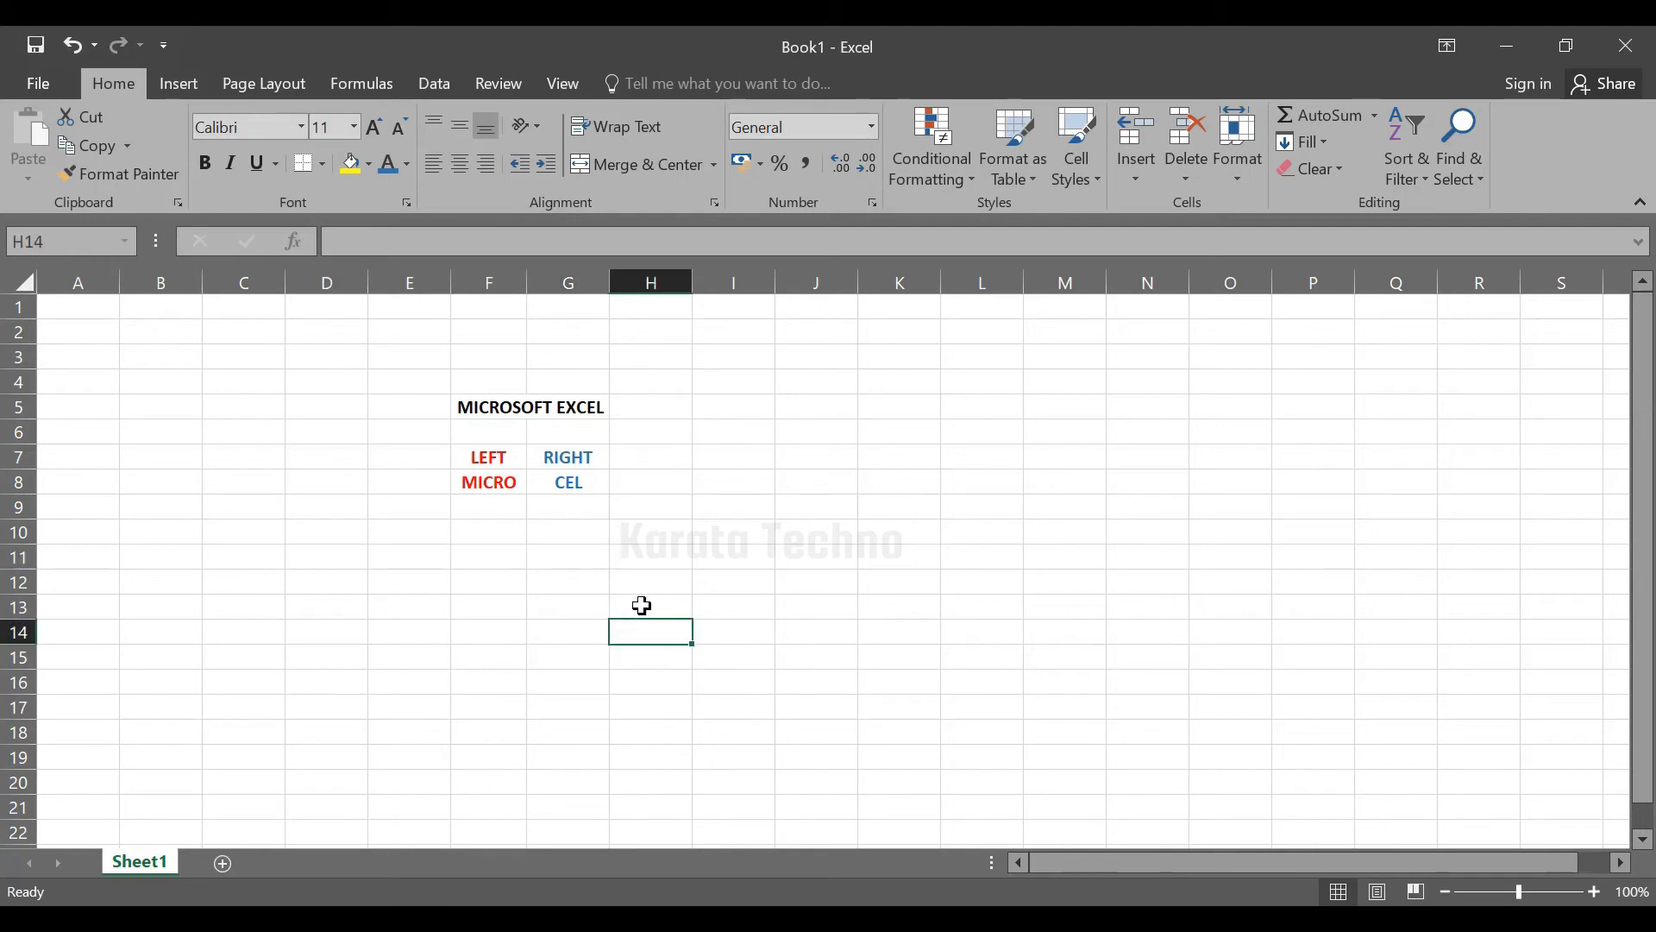
{"action": "left_click", "coordinate": [584, 481]}
{"action": "key", "text": "Left"}
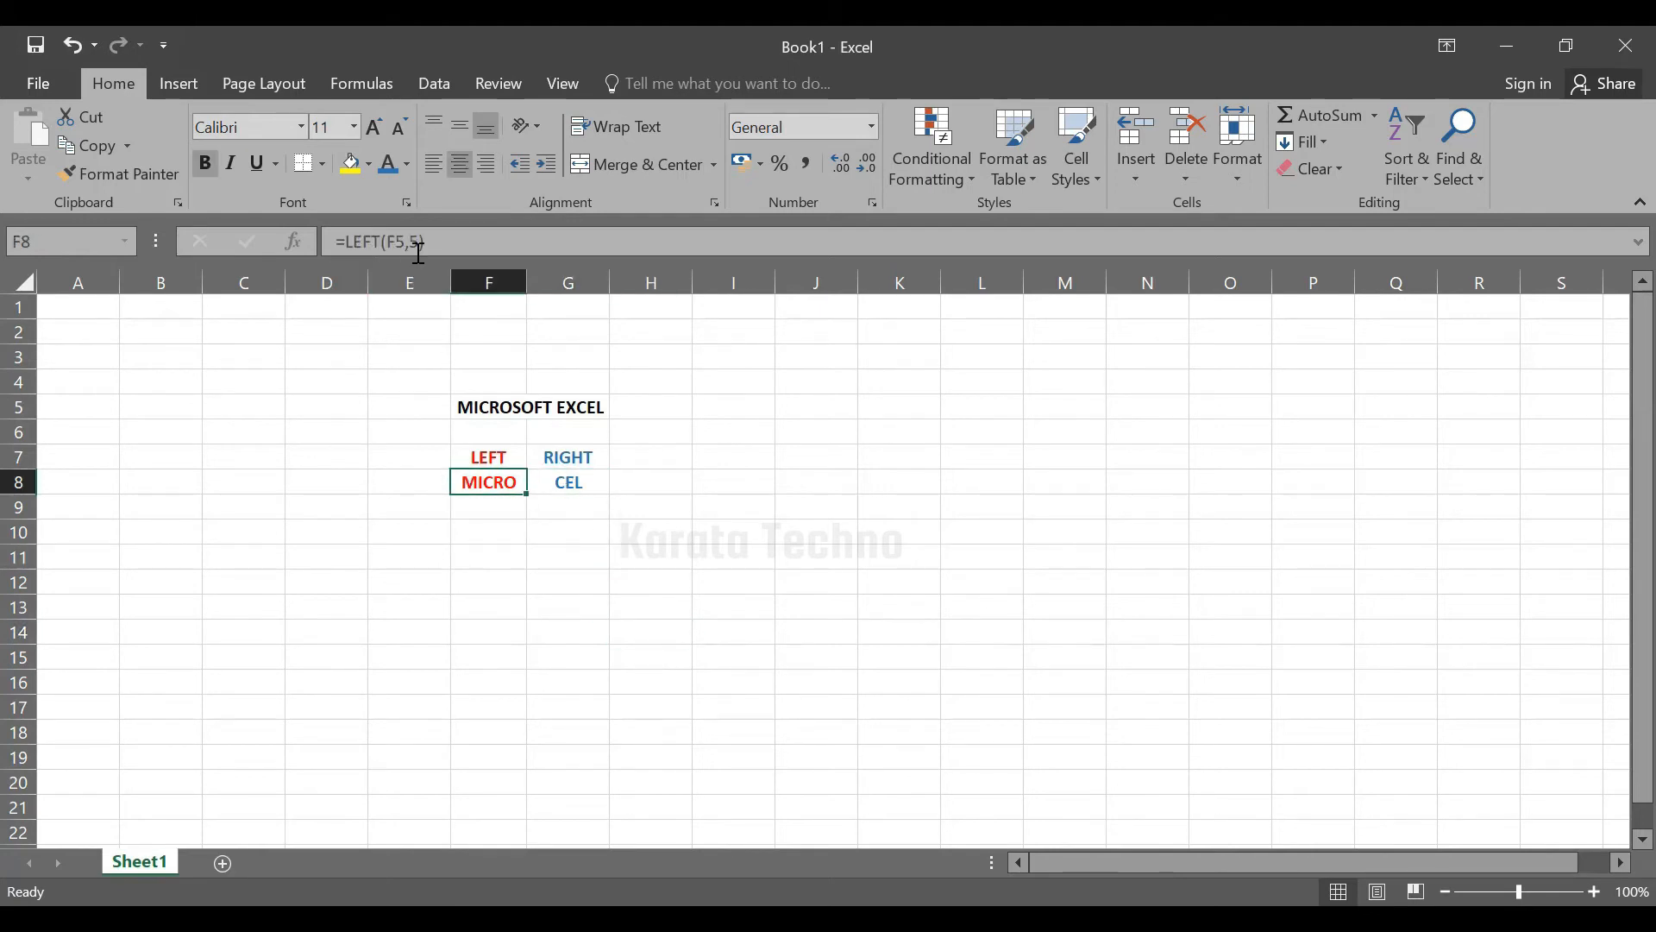
{"action": "left_click", "coordinate": [556, 479]}
{"action": "left_click", "coordinate": [516, 477]}
{"action": "left_click", "coordinate": [550, 483]}
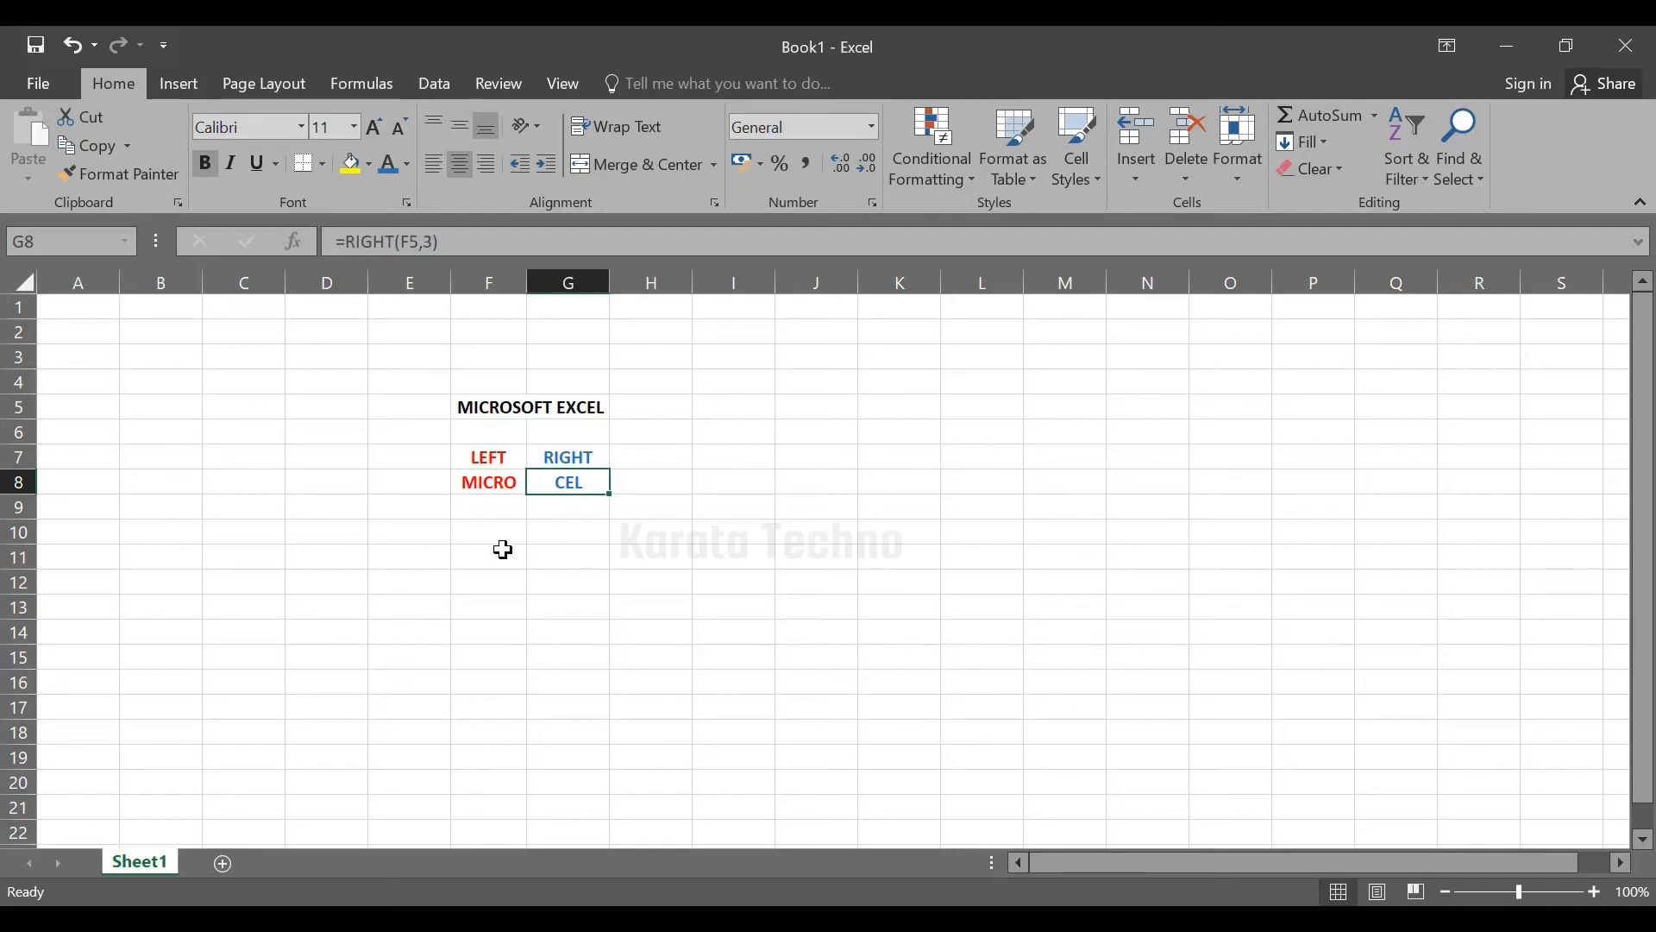
{"action": "left_click", "coordinate": [503, 553]}
{"action": "left_click", "coordinate": [487, 485]}
{"action": "left_click", "coordinate": [539, 482]}
{"action": "left_click", "coordinate": [500, 574]}
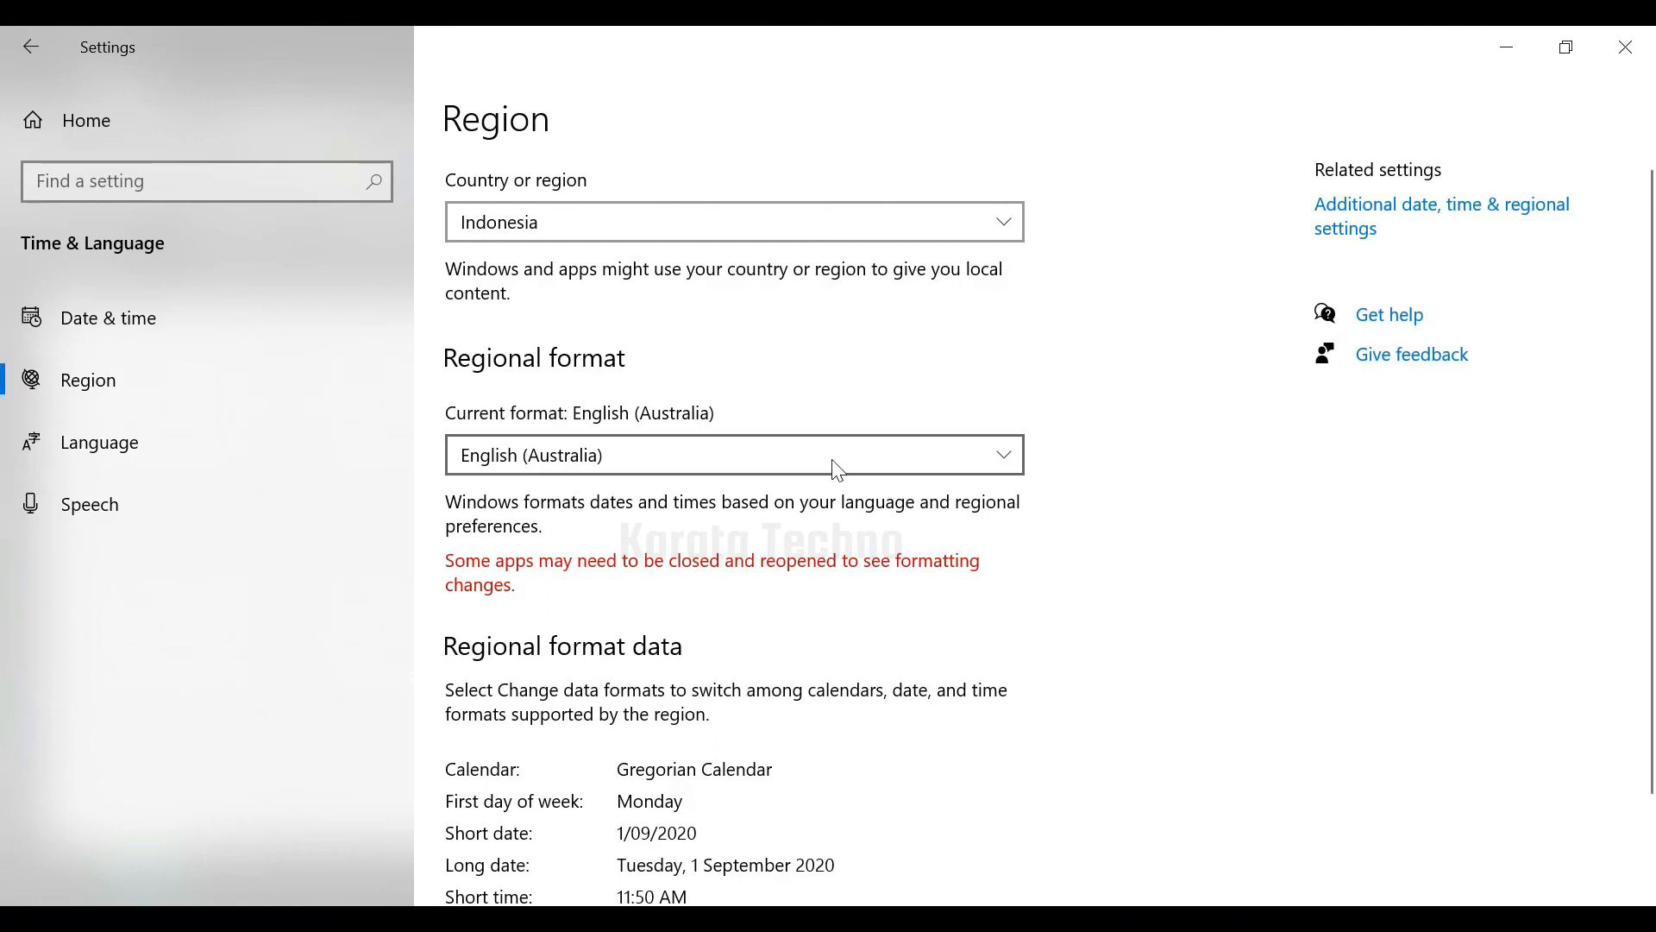
- Change the Windows regional format to Recommended [English (Indonesia)] and minimise the Settings window
{"action": "left_click", "coordinate": [838, 457]}
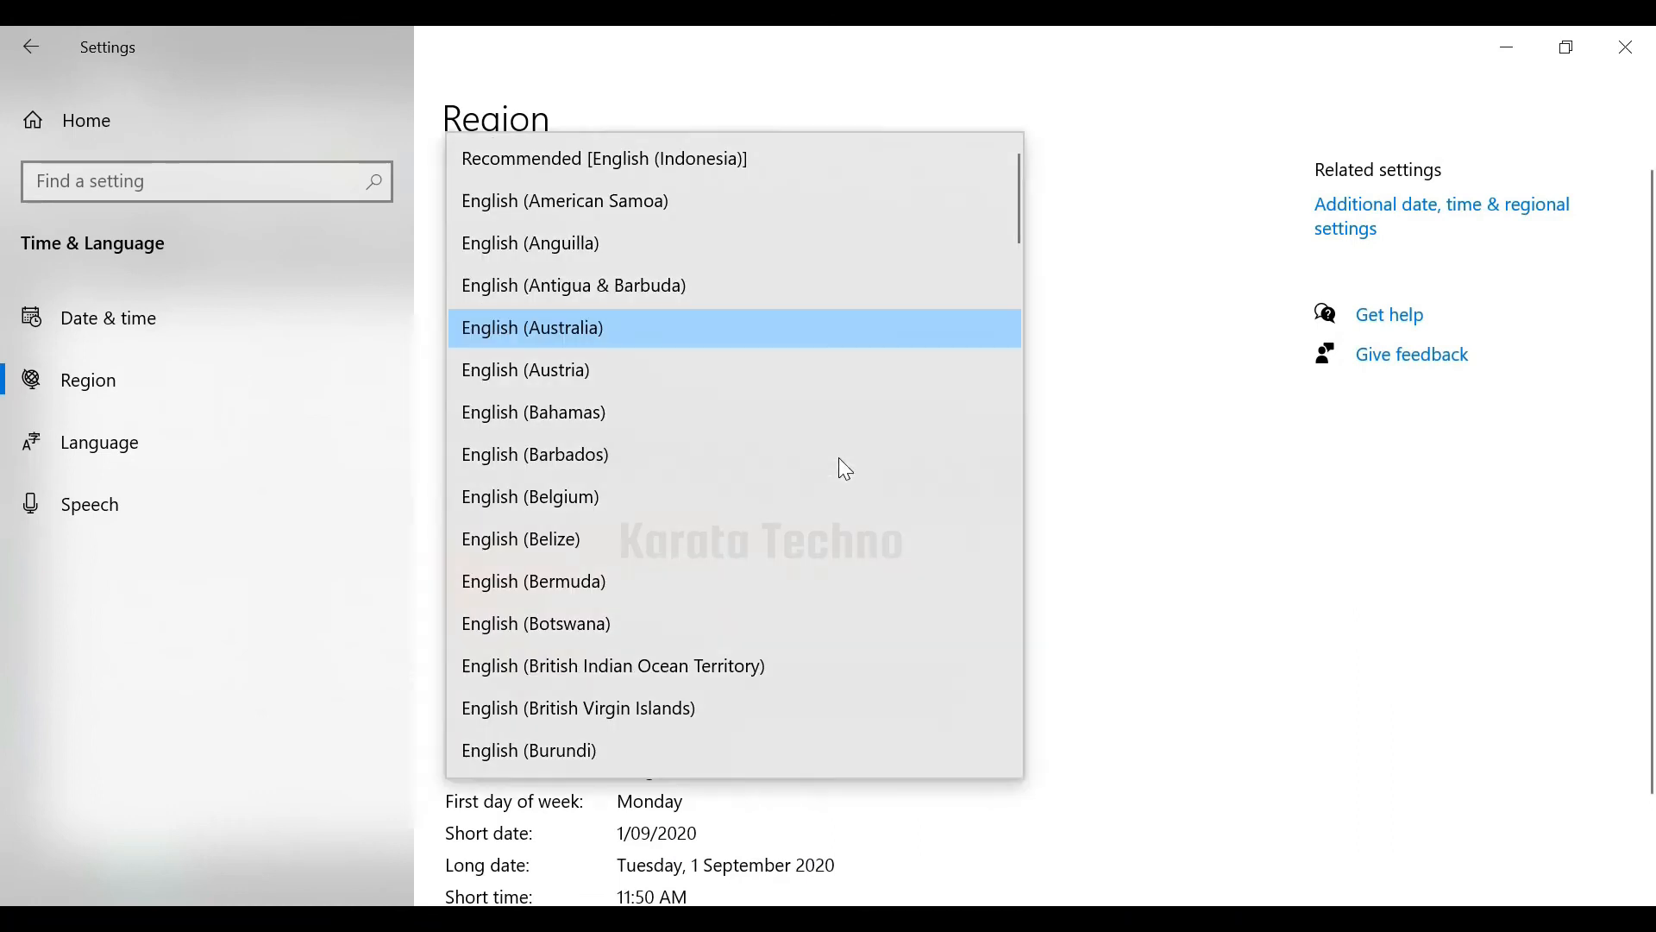
{"action": "left_click", "coordinate": [764, 164]}
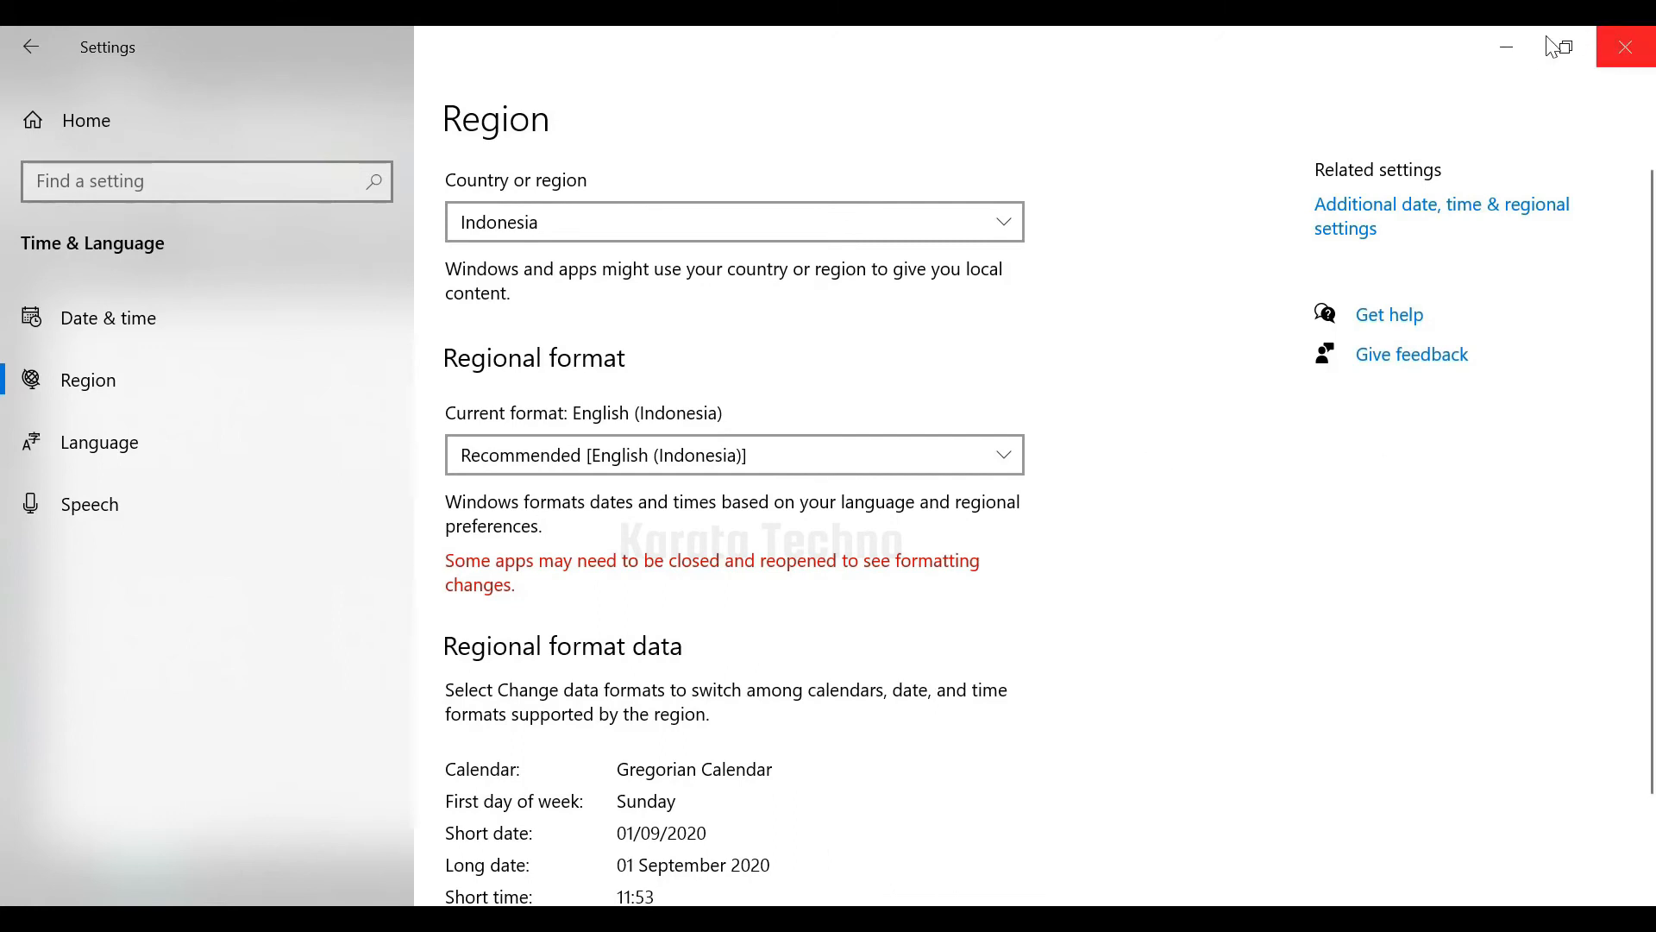
{"action": "left_click", "coordinate": [1501, 45]}
- In Excel, compare the argument separators in the LEFT formula in F8 and the RIGHT formula in G8
{"action": "left_click", "coordinate": [684, 629]}
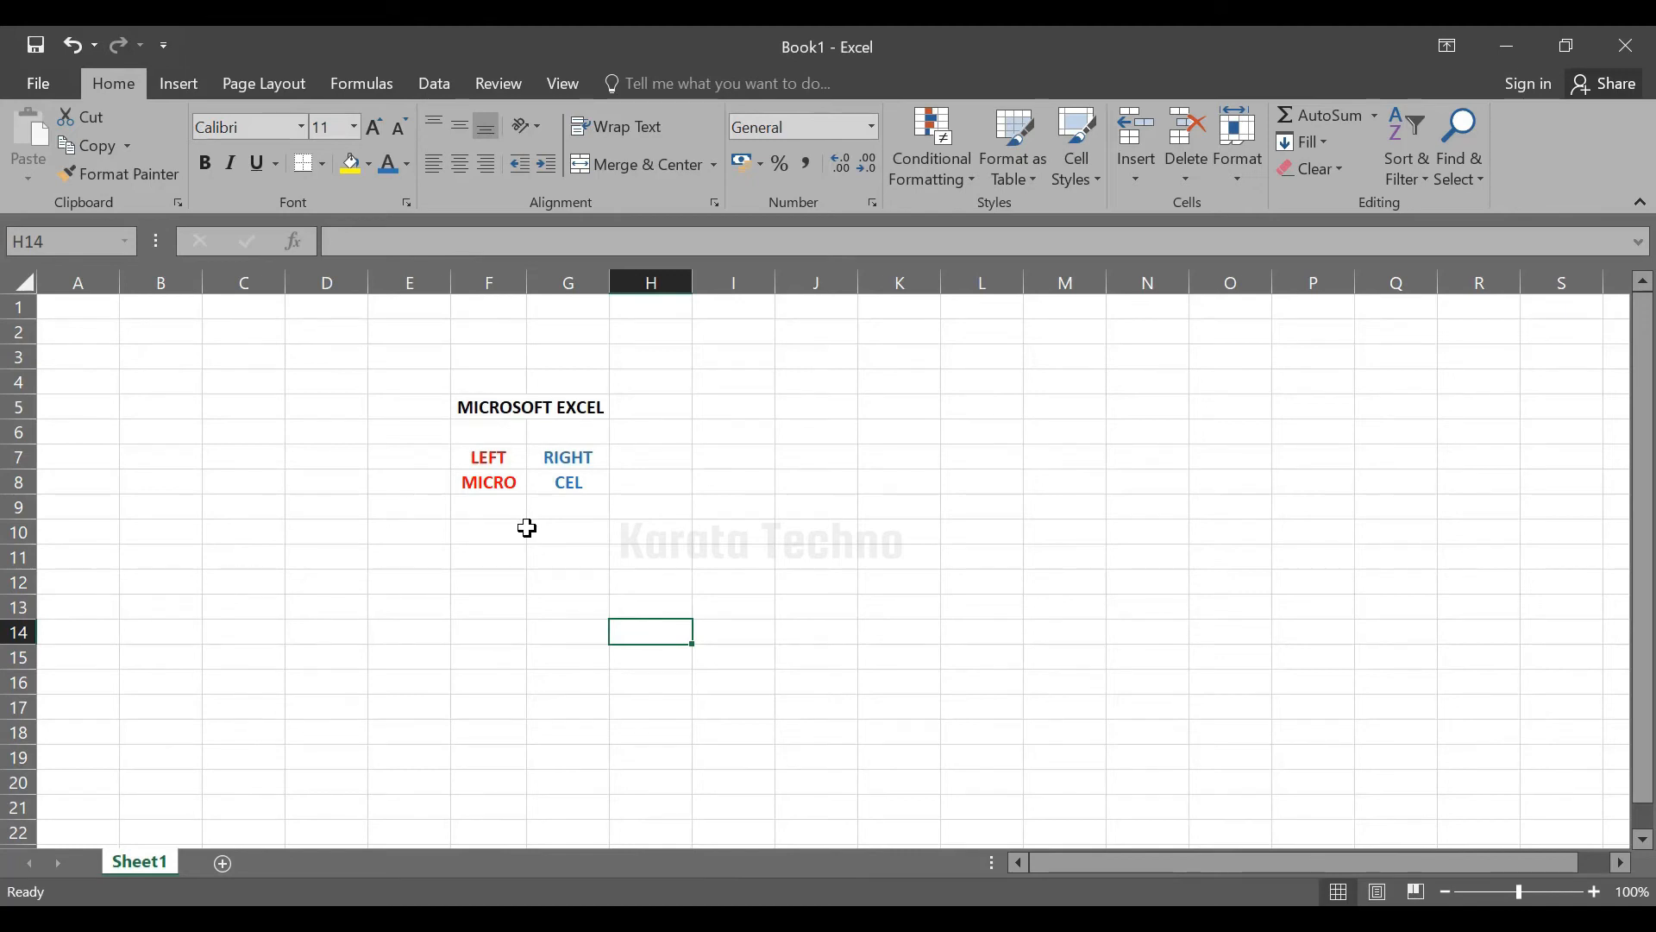
{"action": "left_click", "coordinate": [518, 485]}
{"action": "left_click", "coordinate": [544, 482]}
{"action": "left_click", "coordinate": [522, 486]}
{"action": "left_click", "coordinate": [556, 482]}
{"action": "left_click", "coordinate": [489, 482]}
{"action": "left_click", "coordinate": [554, 481]}
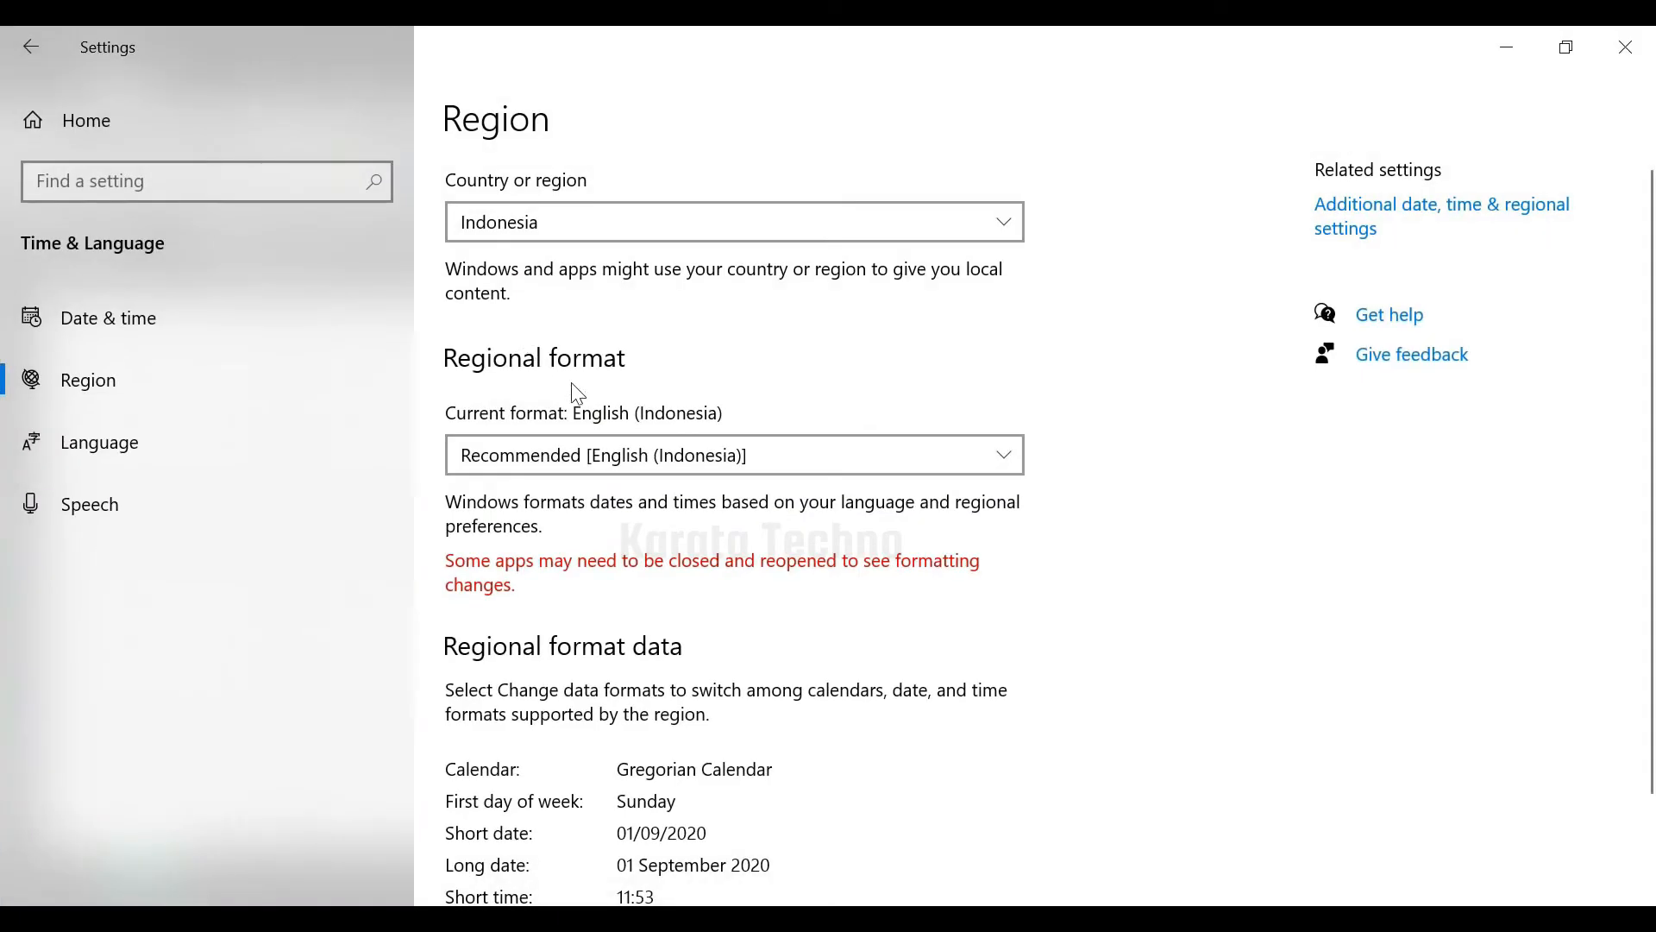
- View the available regional formats in Windows Settings, close the list without choosing one, and return to the Excel sheet
{"action": "left_click", "coordinate": [747, 456]}
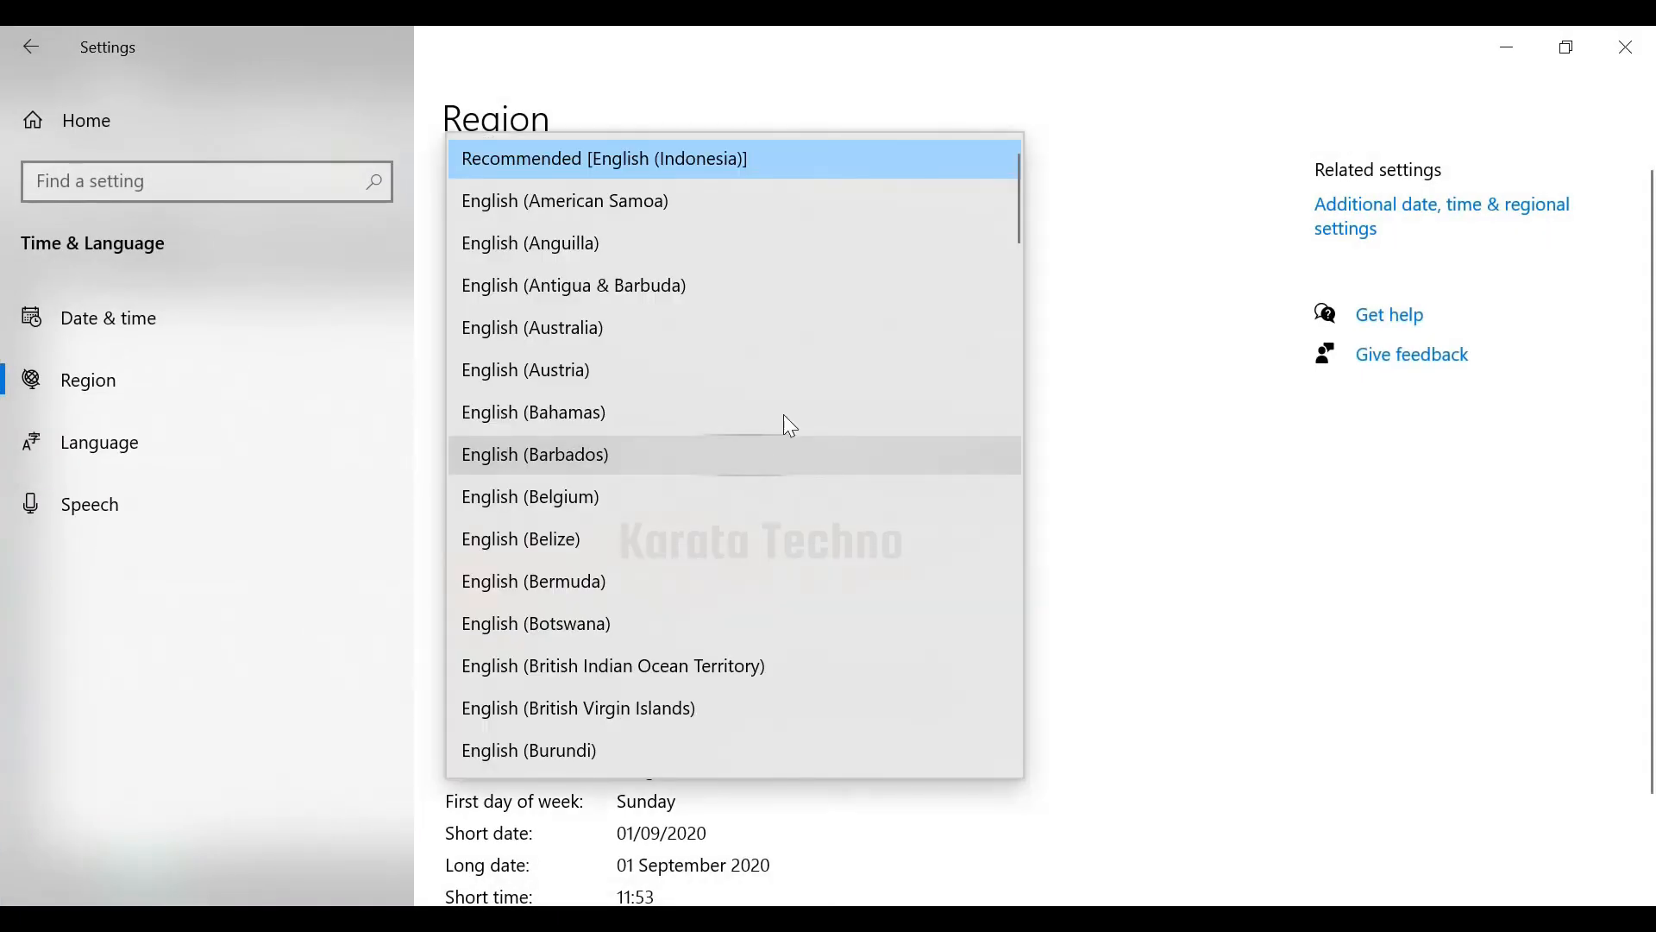
{"action": "left_click", "coordinate": [1244, 457]}
{"action": "left_click", "coordinate": [1513, 40]}
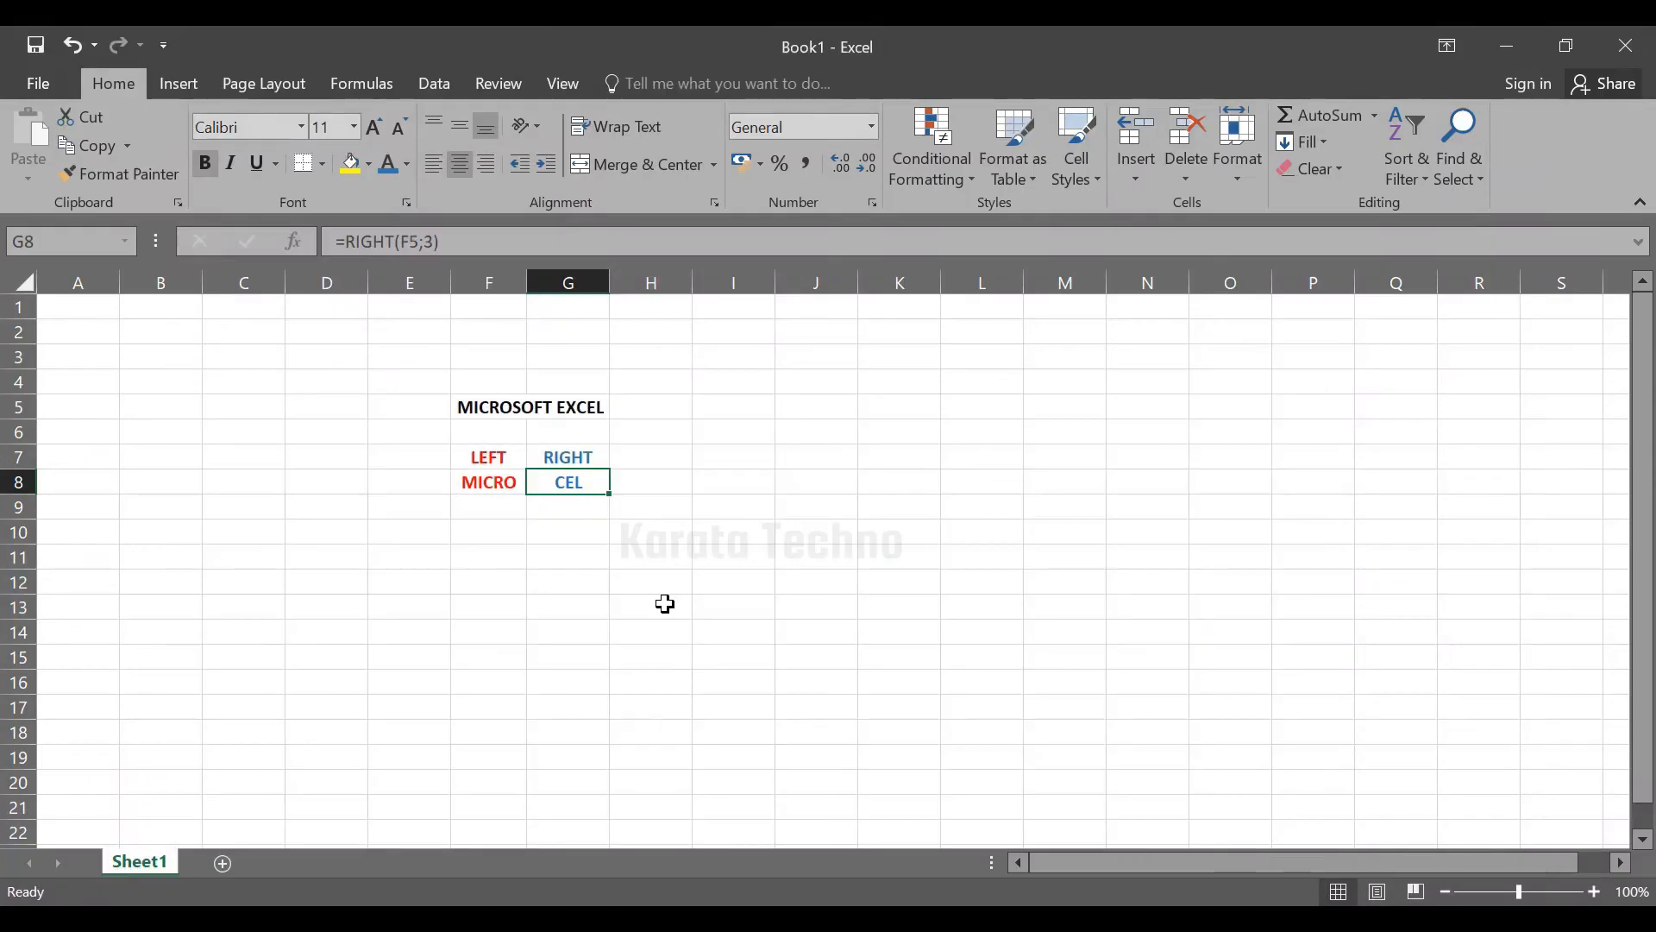
{"action": "left_click", "coordinate": [579, 591]}
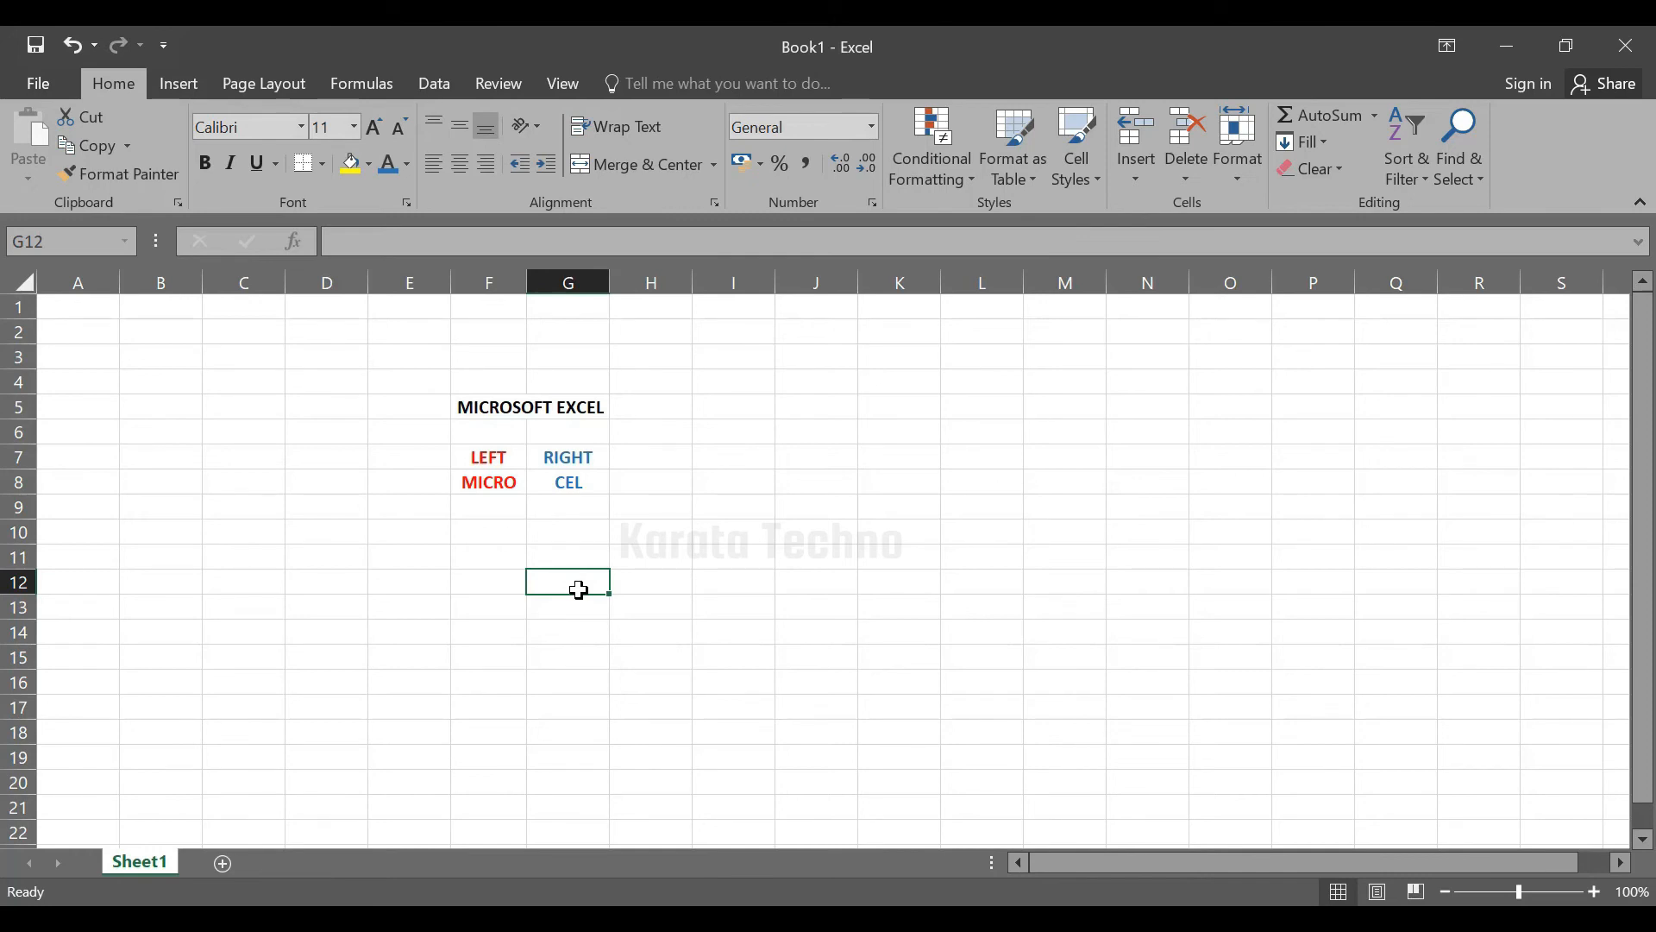
{"action": "left_click", "coordinate": [540, 546]}
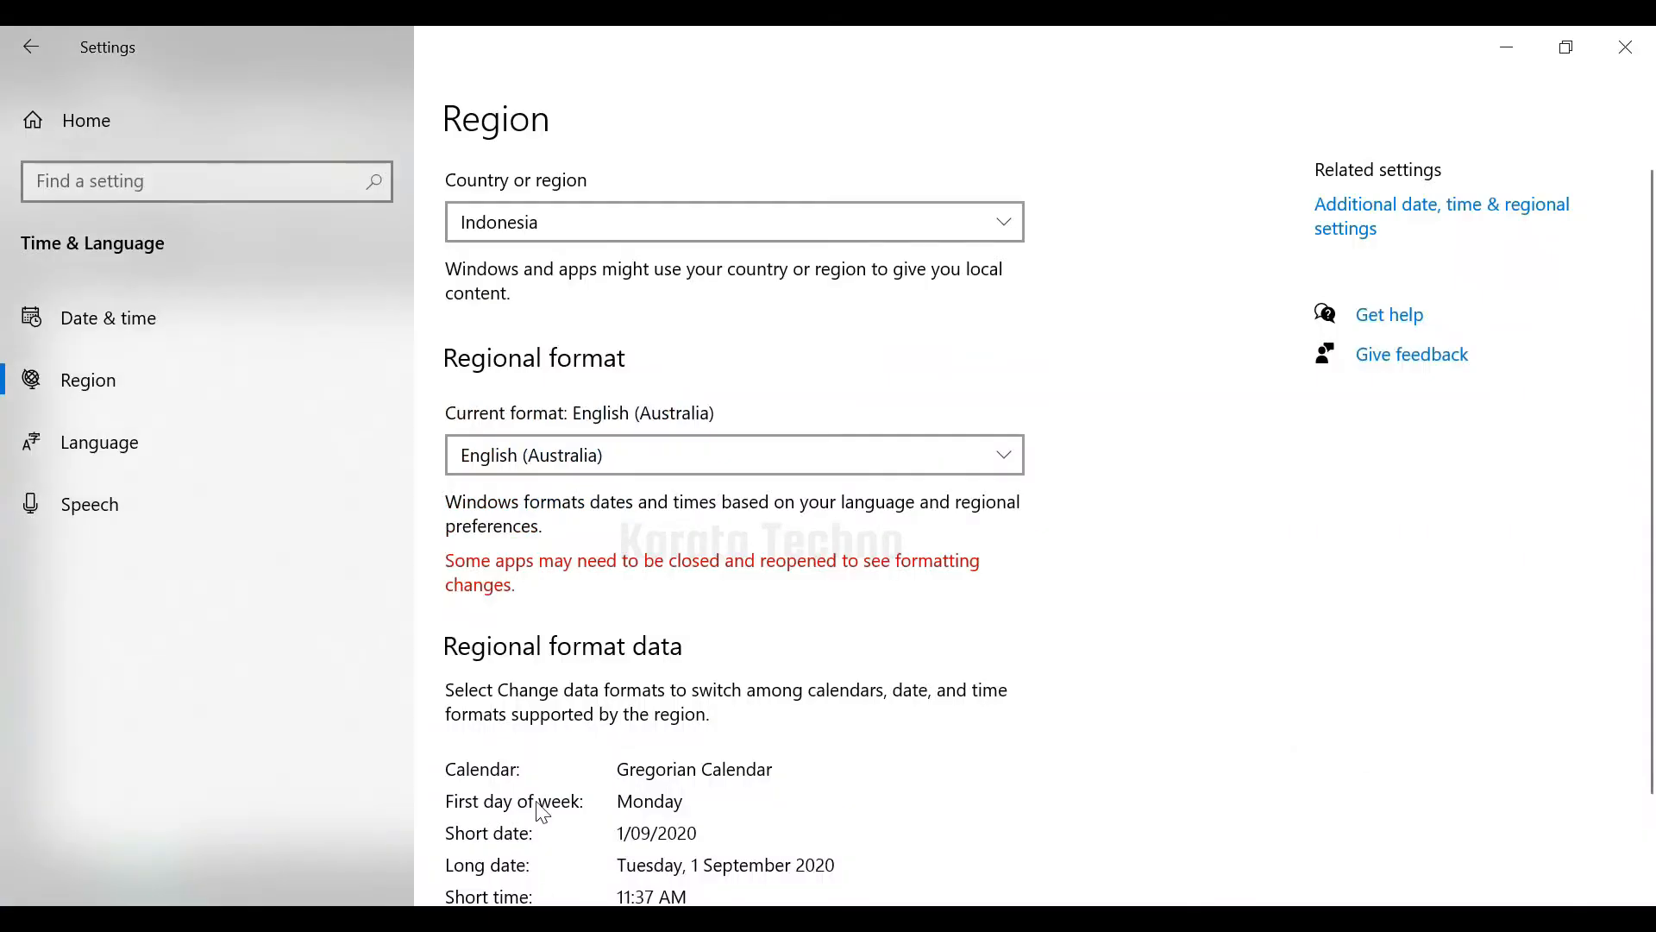
- In Windows Settings, switch the regional format from English (Australia) to Recommended [English (Indonesia)]
{"action": "left_click", "coordinate": [794, 452]}
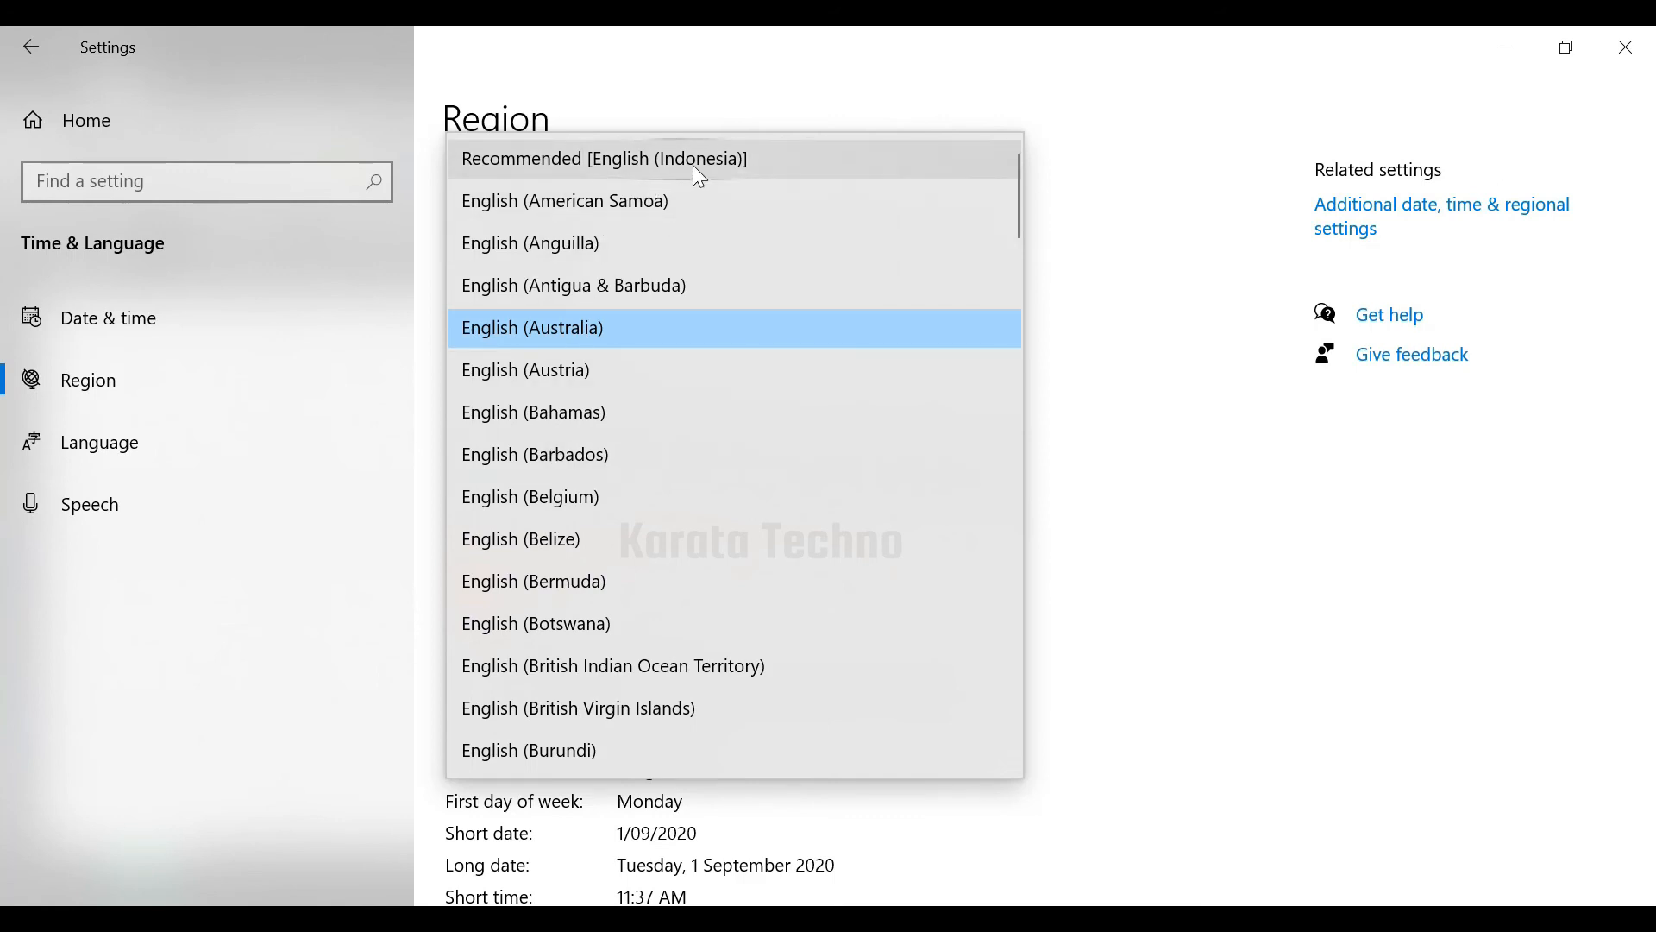
{"action": "left_click", "coordinate": [781, 160]}
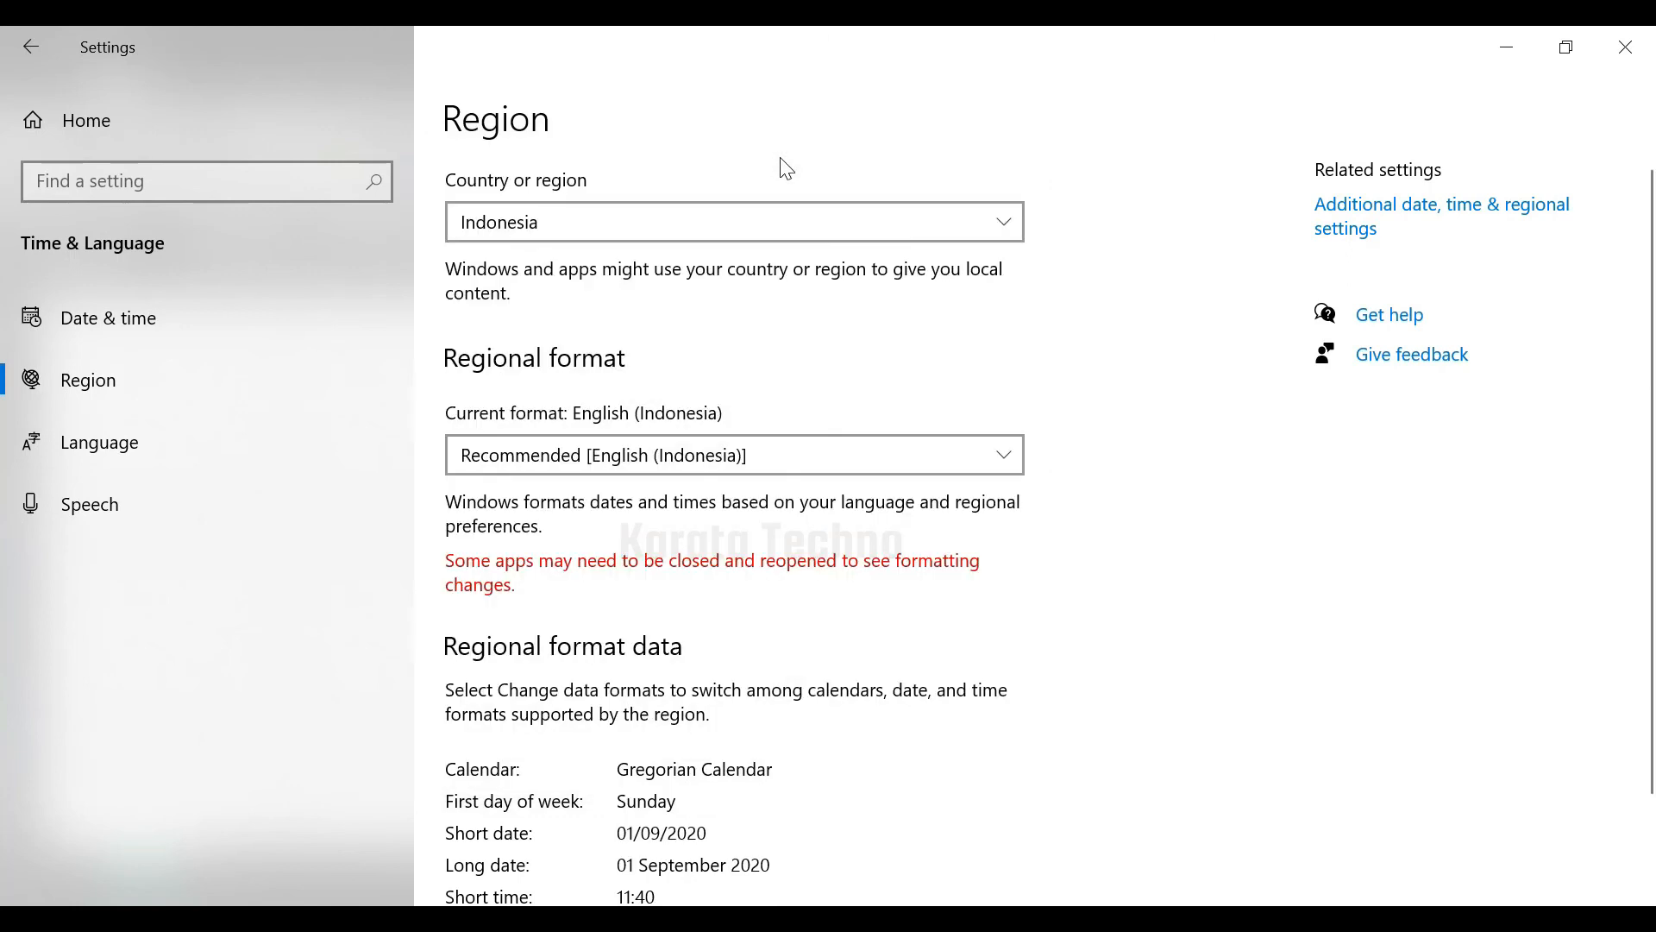